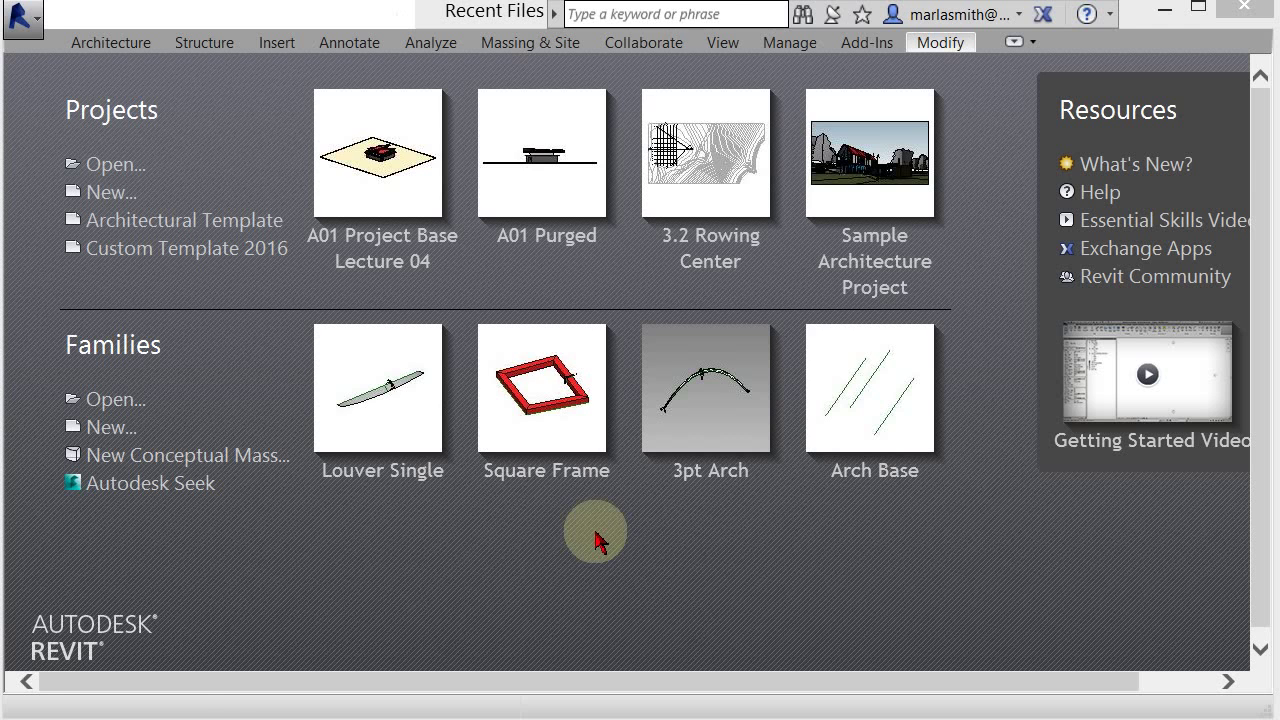
- Create a new family from the Generic Model Adaptive.rft template, opening Family8 in 3D
left_click(117, 436)
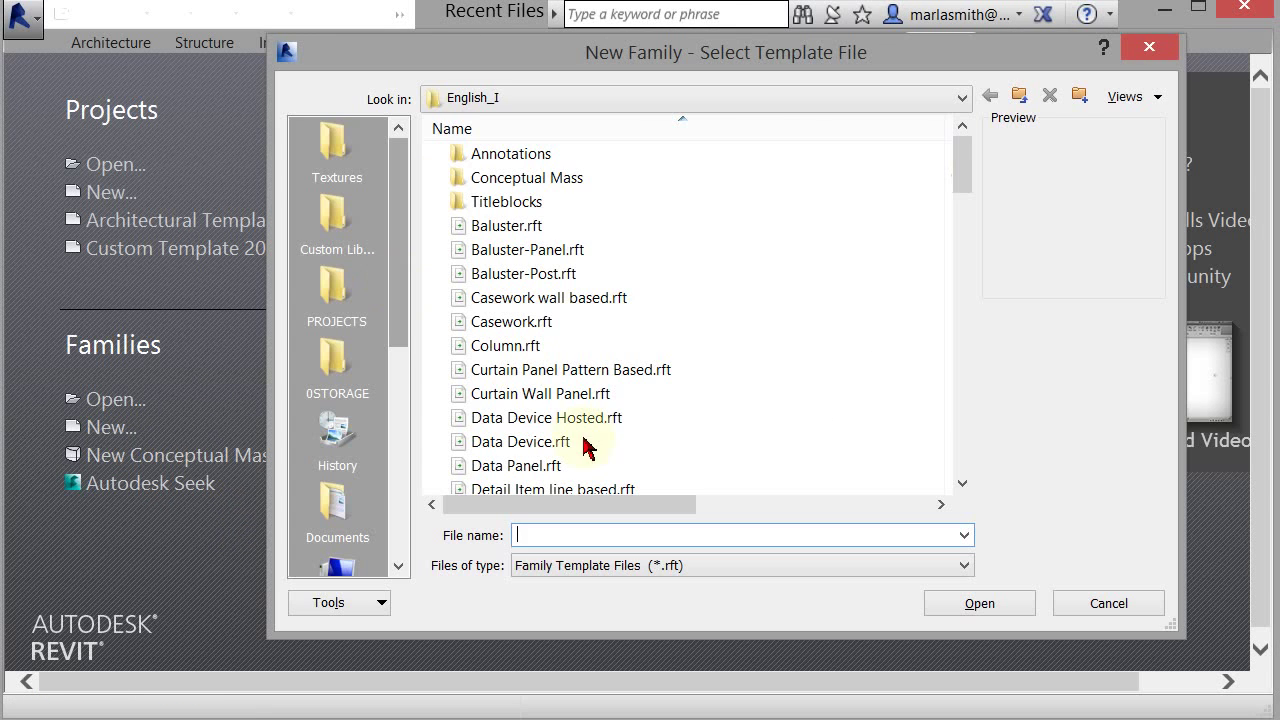
left_click(557, 420)
scroll(557, 430, "down", 6)
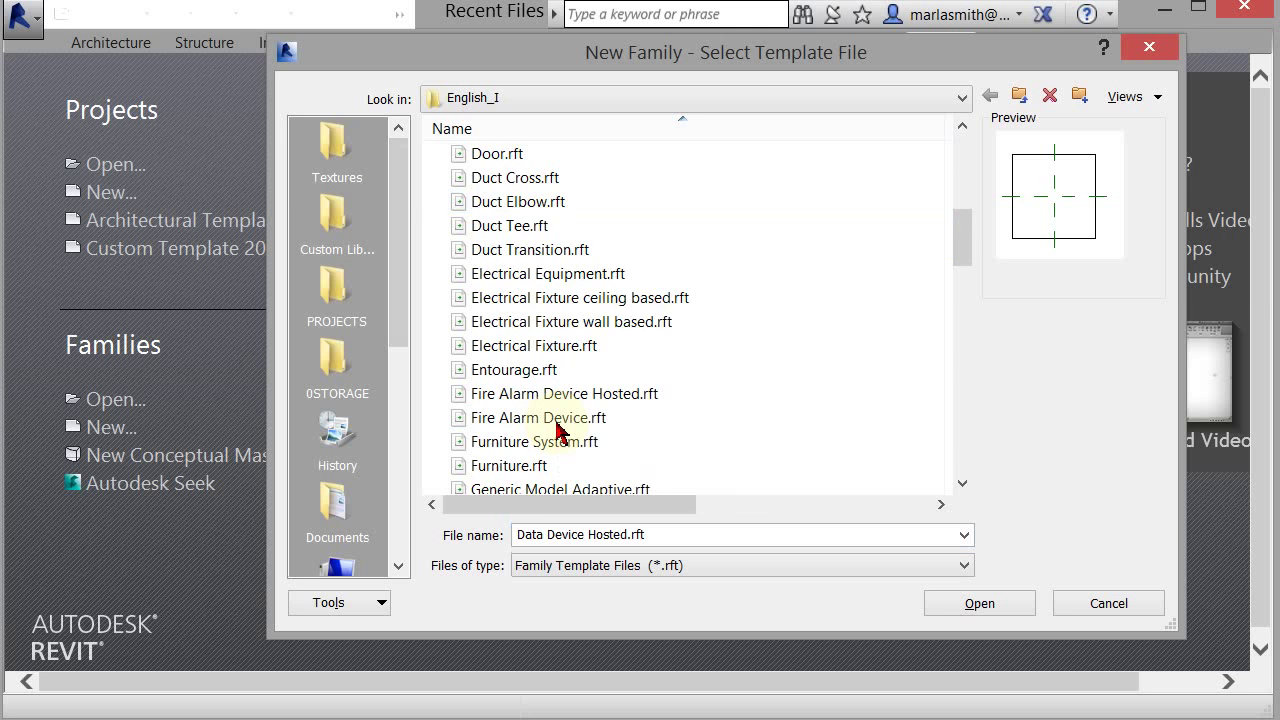
scroll(545, 420, "down", 2)
left_click(567, 347)
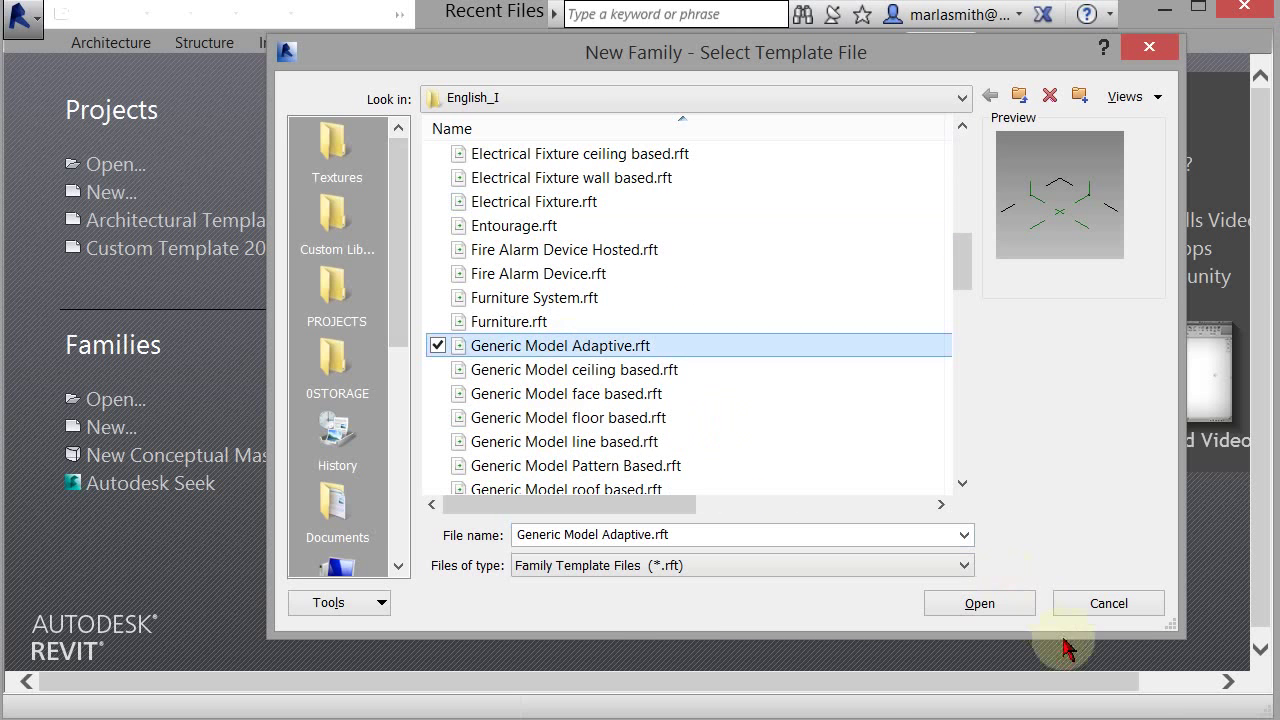
left_click(996, 614)
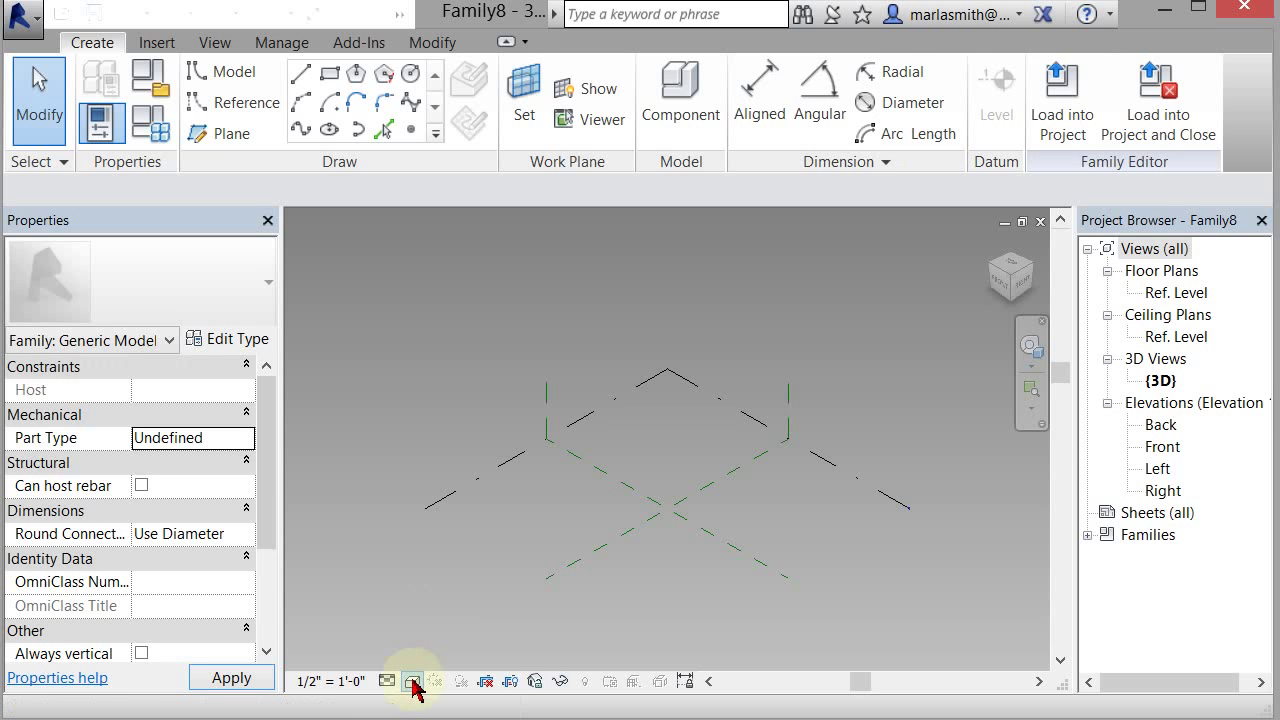
- Set the 3D view background to None in Graphic Display Options for a plain white canvas
left_click(412, 681)
left_click(455, 493)
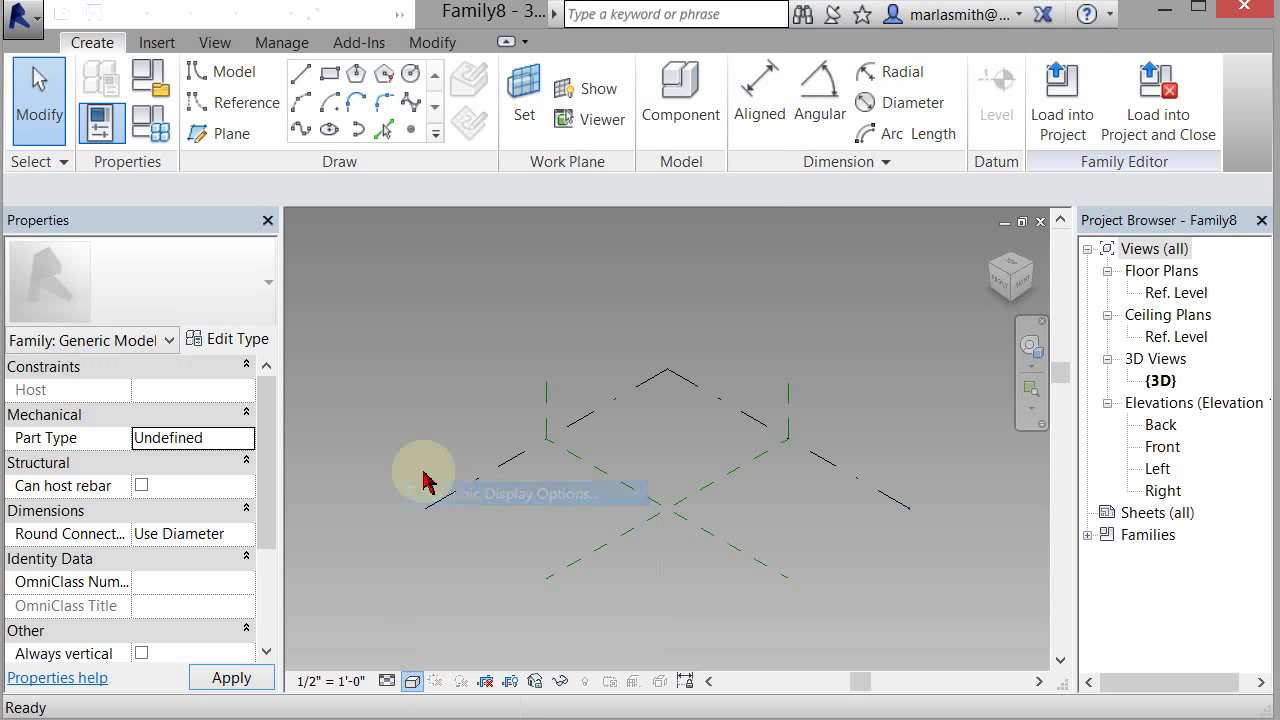
left_click(398, 502)
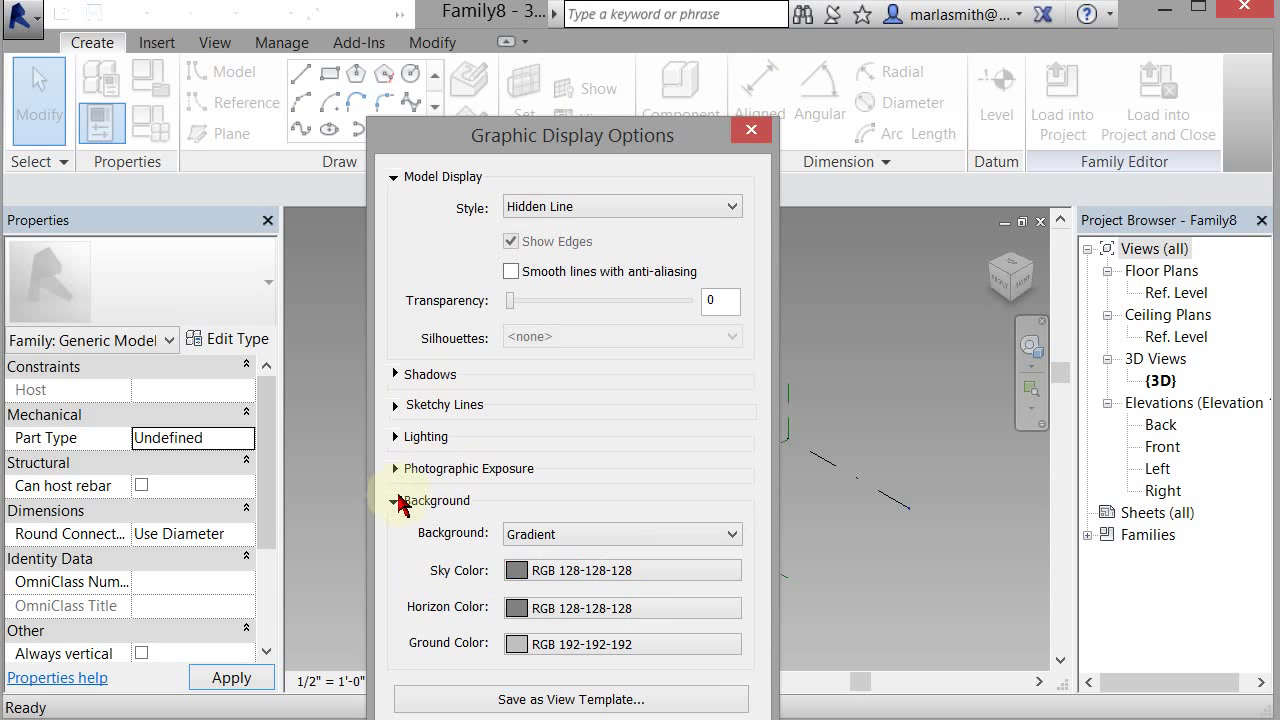
left_click(555, 550)
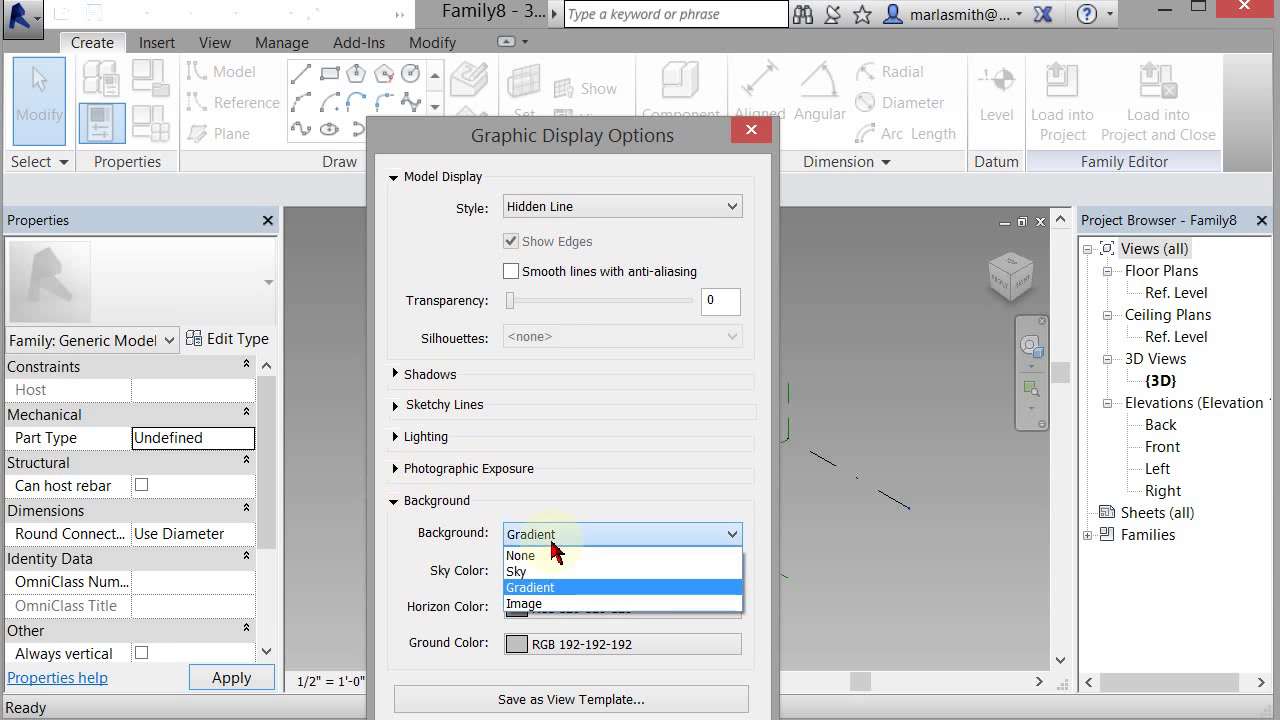
left_click(555, 561)
key("Return")
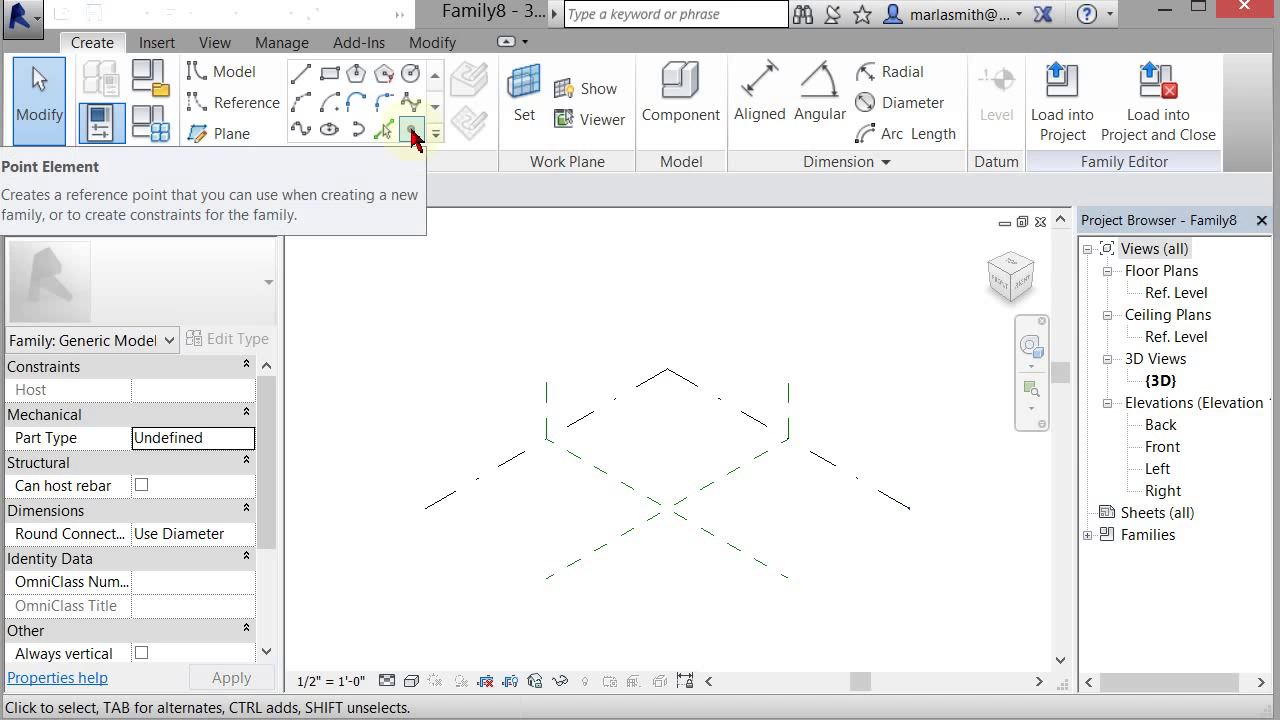
- Place five reference points in a gently curving row on the level
left_click(412, 132)
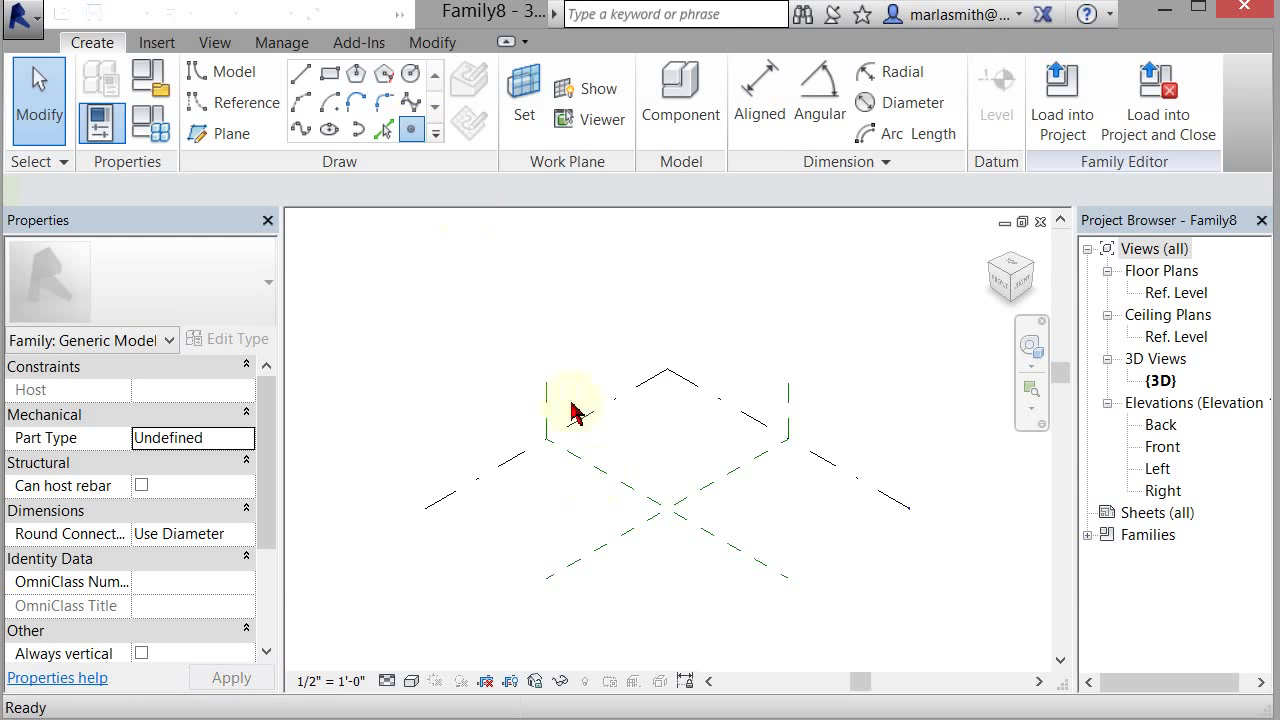
left_click(569, 531)
left_click(602, 503)
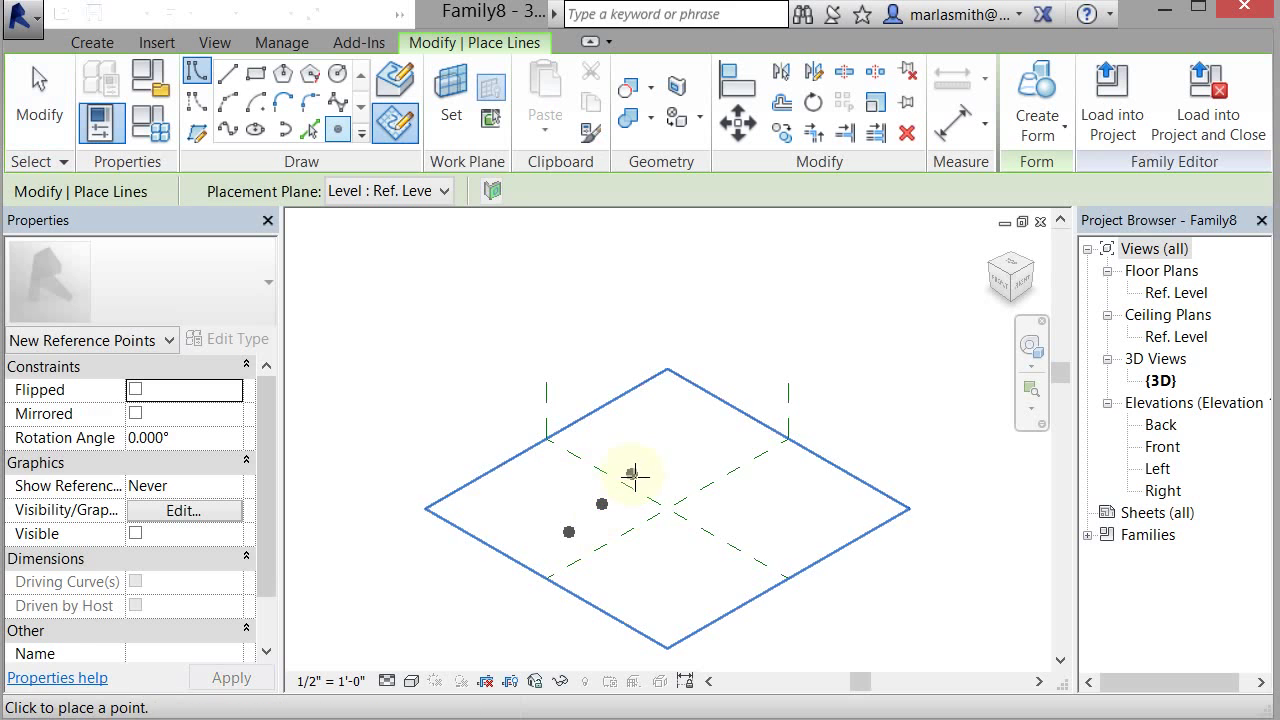
left_click(632, 474)
left_click(670, 453)
left_click(720, 443)
- Select all five reference points and make them adaptive points 1 to 5
left_click(60, 112)
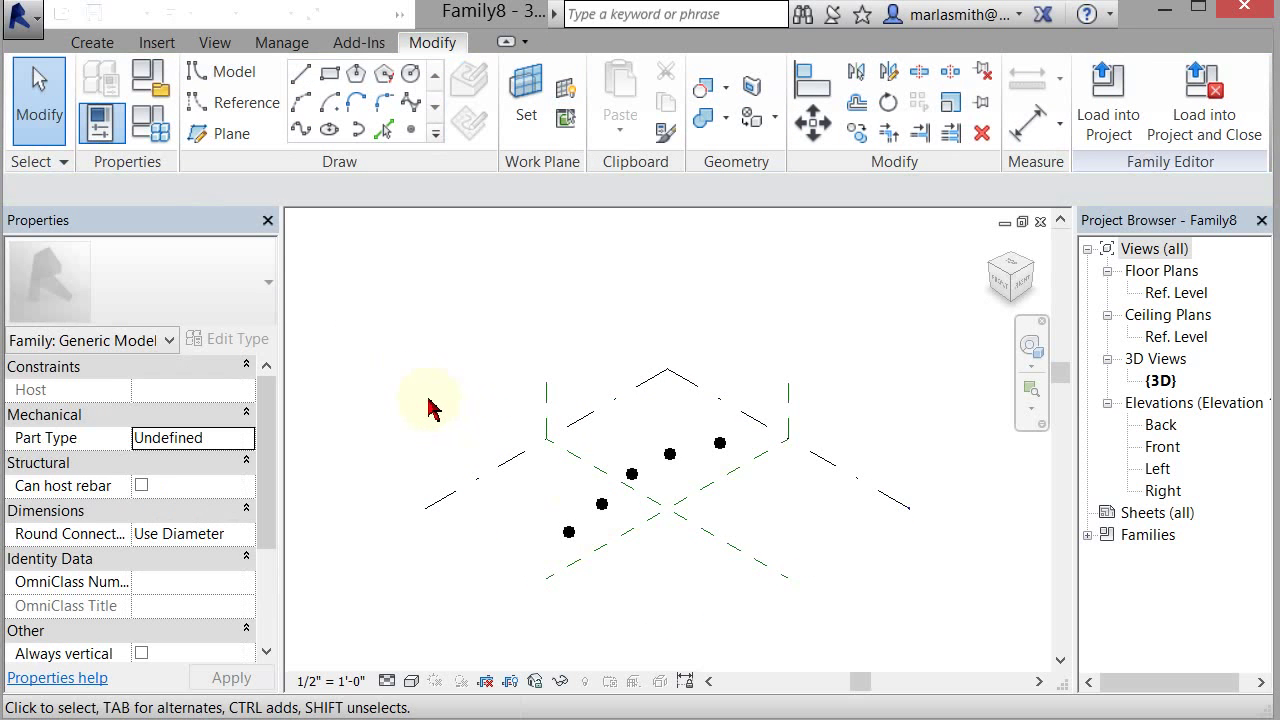
left_click_drag(428, 399, 778, 575)
left_click(745, 90)
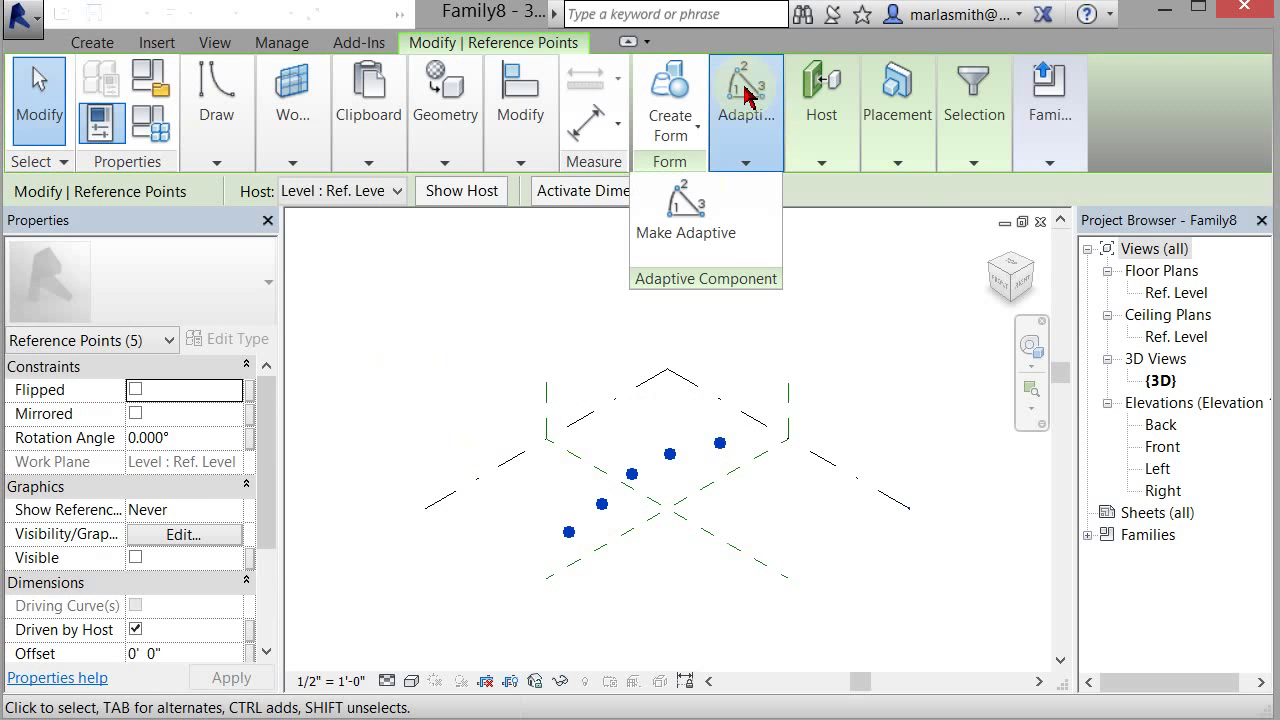
left_click(683, 212)
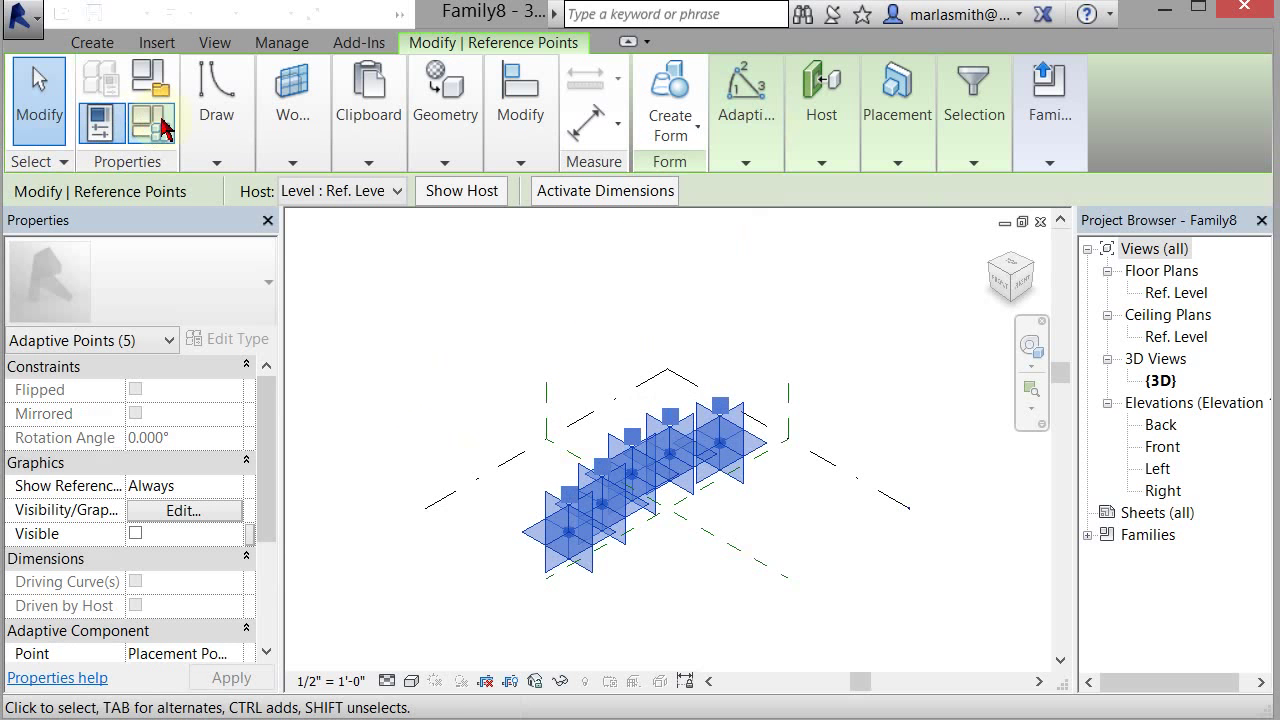
- Draw a spline through adaptive points 1–5 and set it as a reference line
left_click(226, 164)
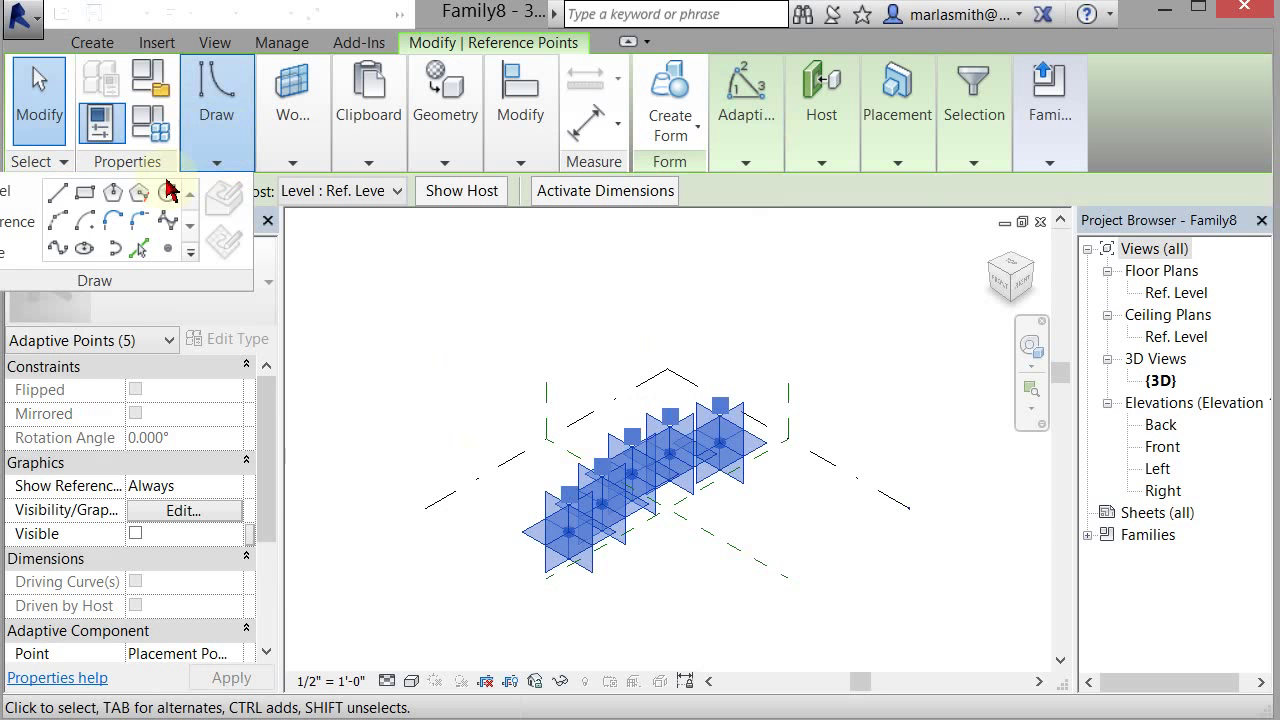
left_click(58, 250)
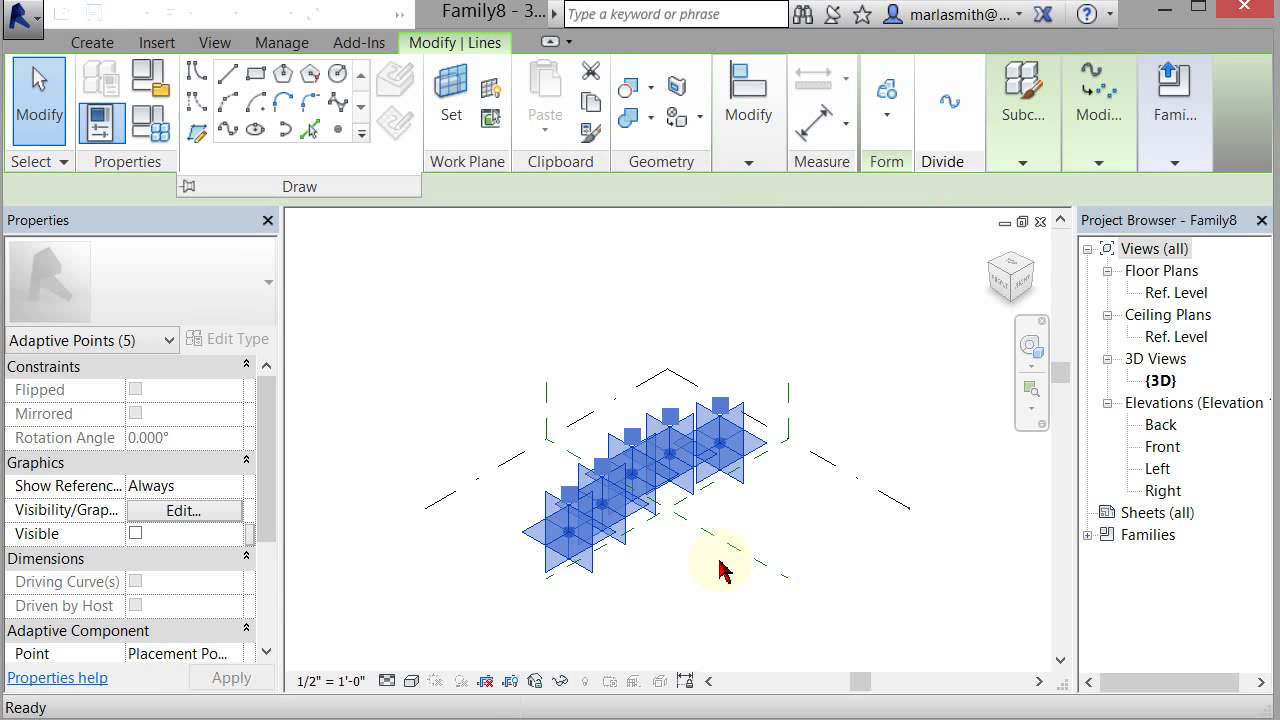
scroll(645, 537, "up", 2)
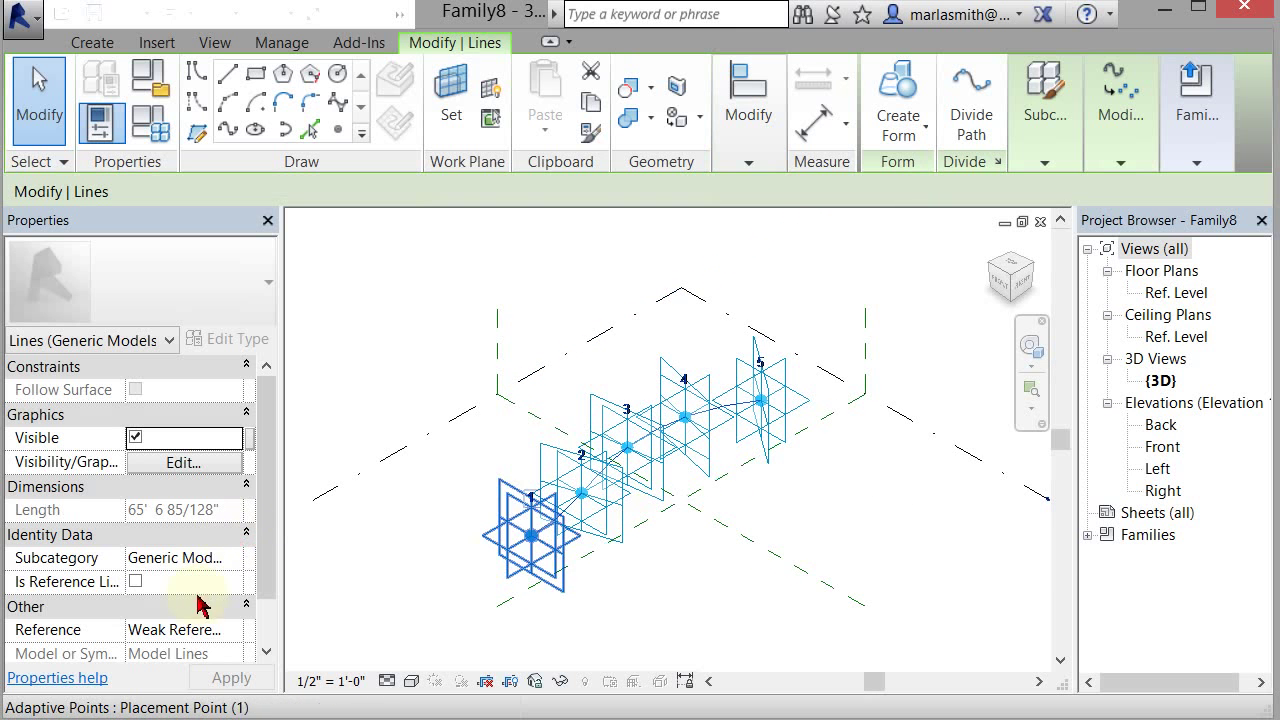
left_click(136, 582)
left_click(708, 572)
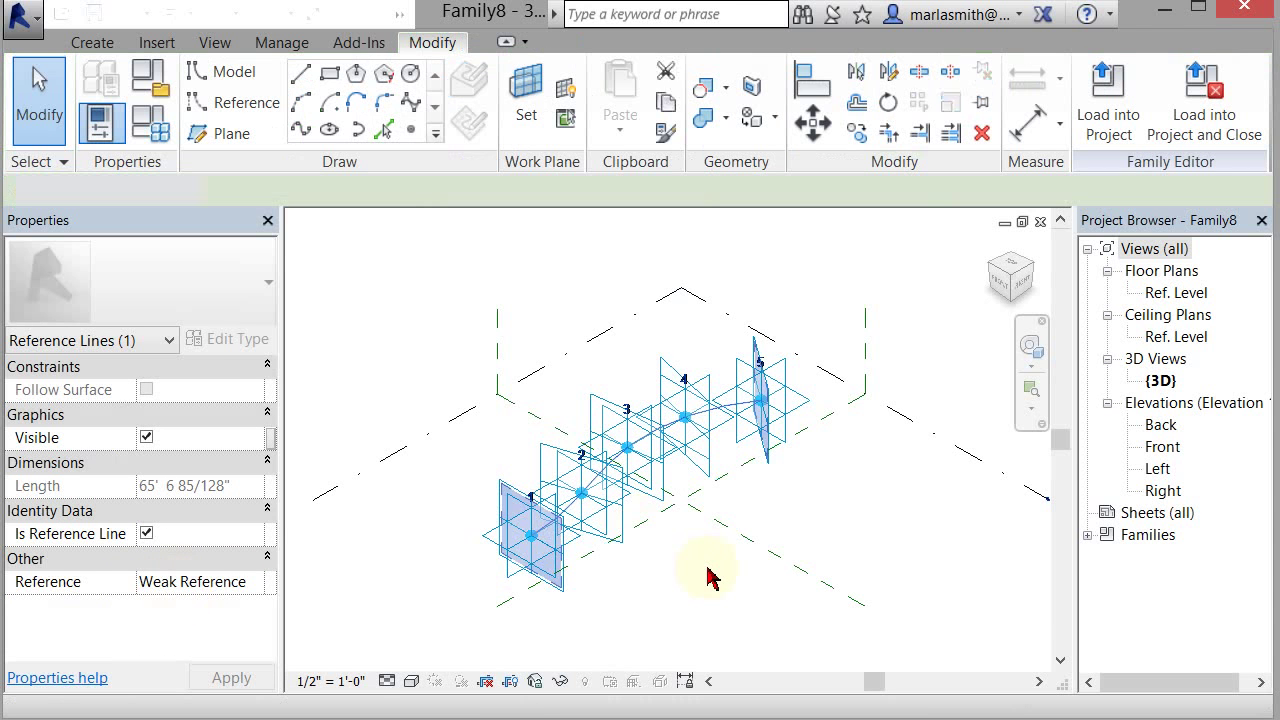
middle_click_drag(724, 582, 620, 437, "shift")
- Host two reference points on the spline between adaptive points 2 and 3
scroll(634, 486, "up", 5)
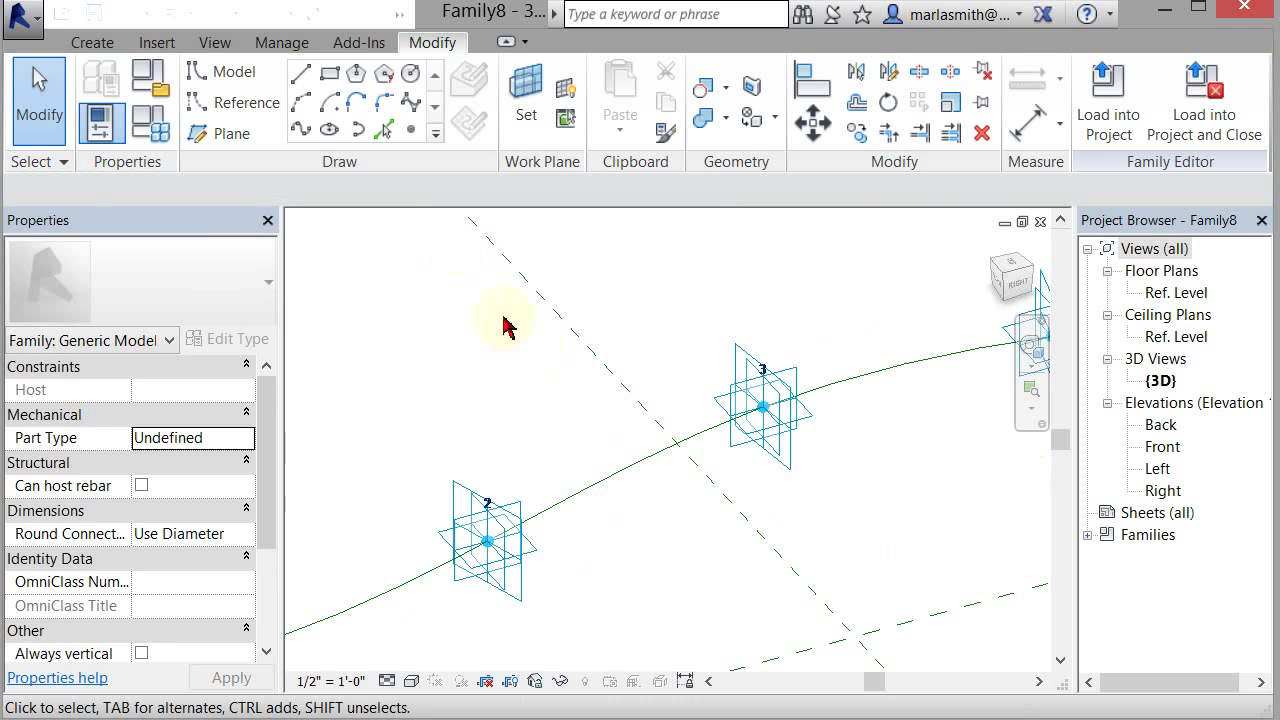
left_click(409, 132)
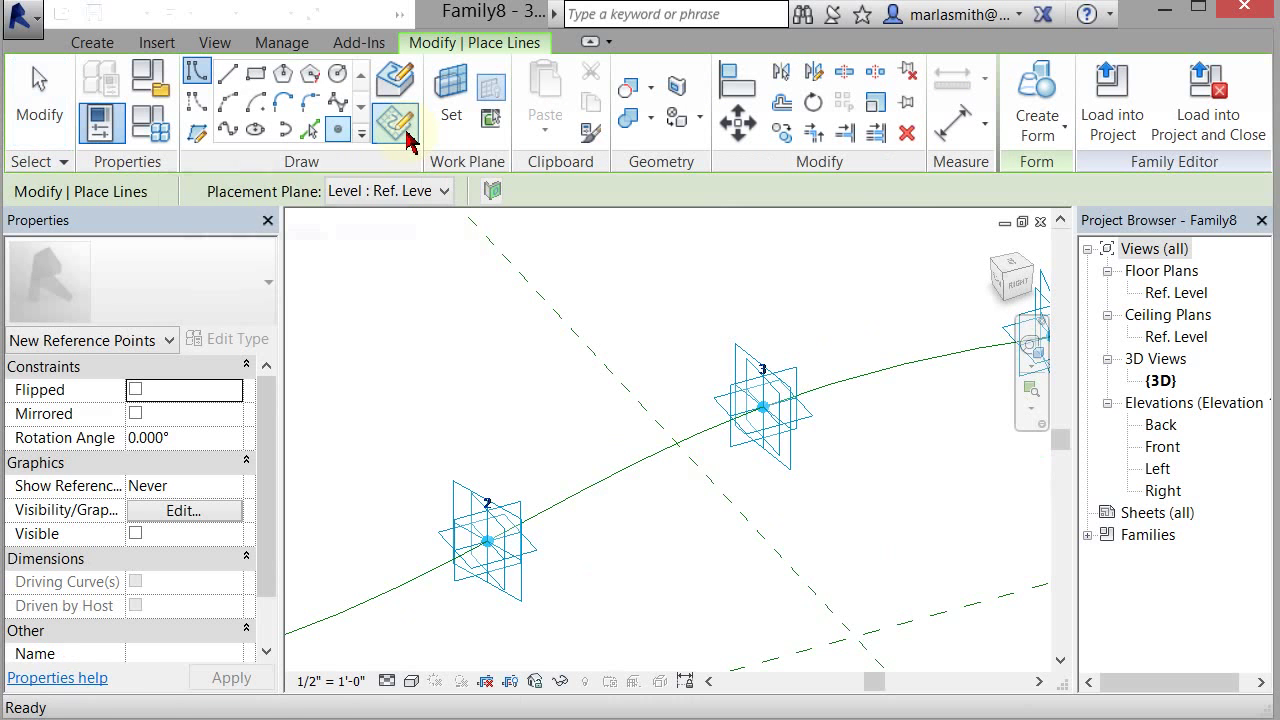
left_click(569, 497)
left_click(664, 449)
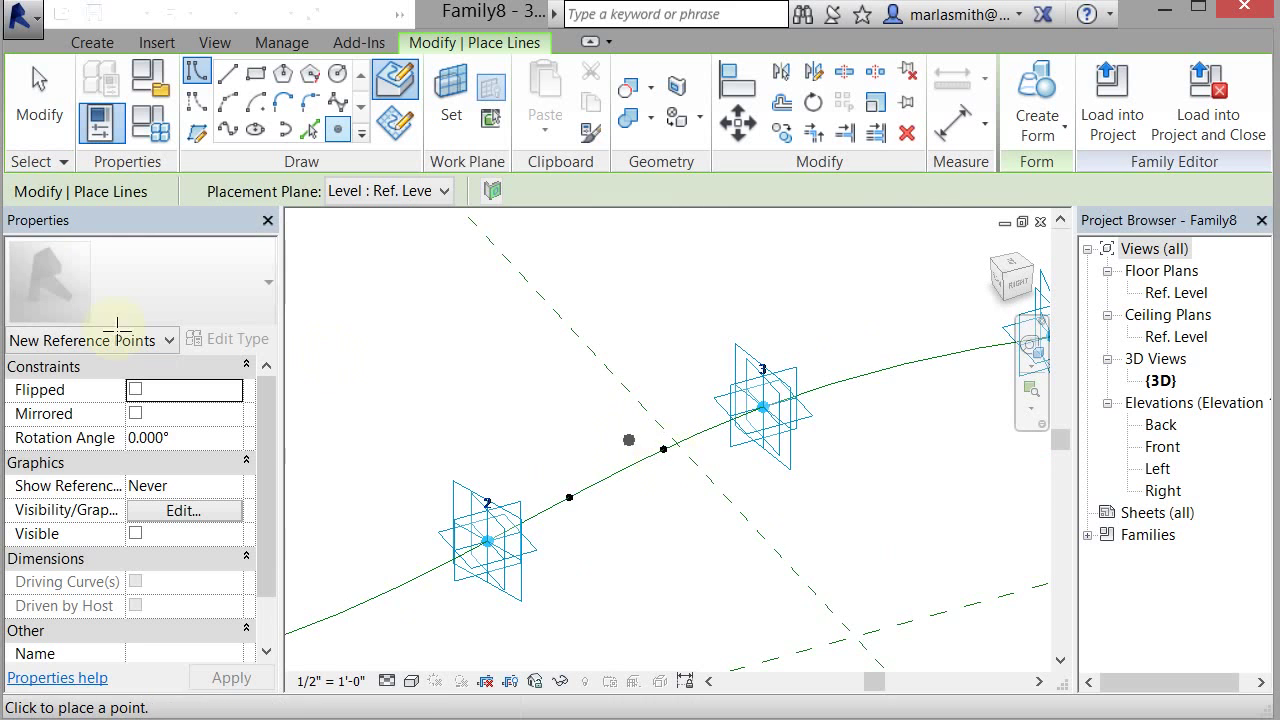
left_click(329, 355)
left_click(39, 100)
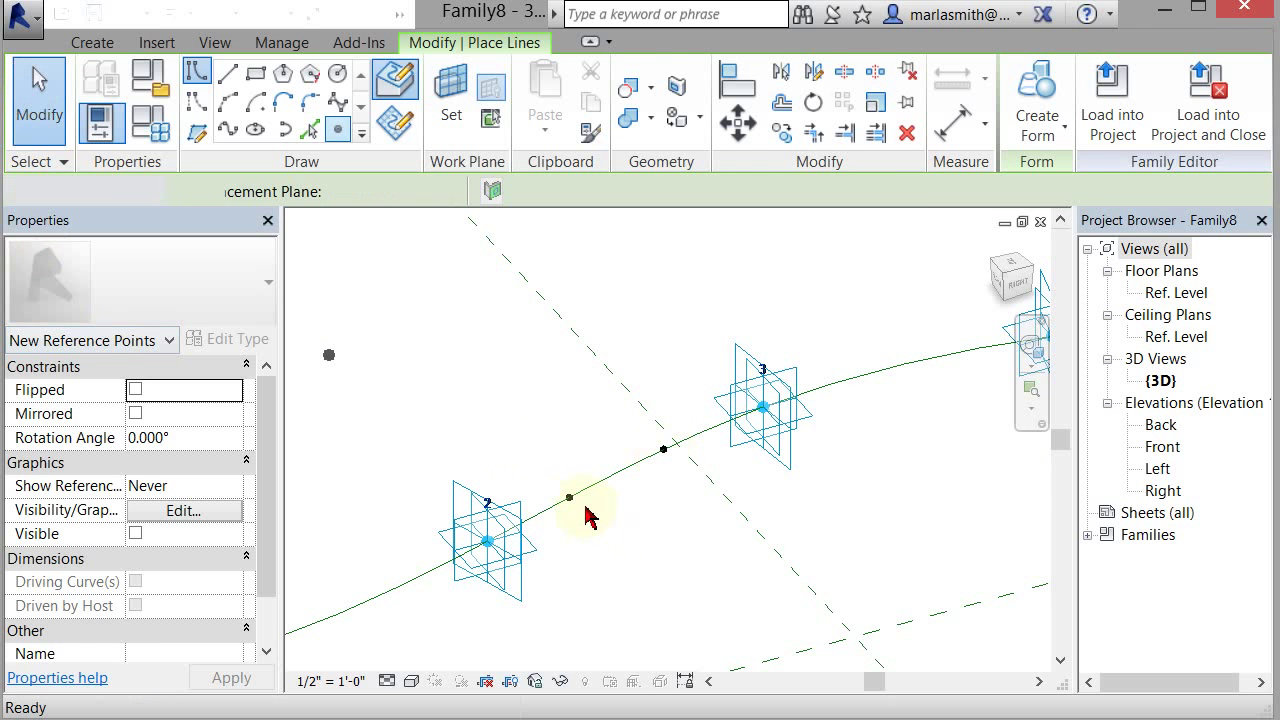
- Select the hosted point near point 2 and ready reference-line drawing on its plane
left_click(570, 498)
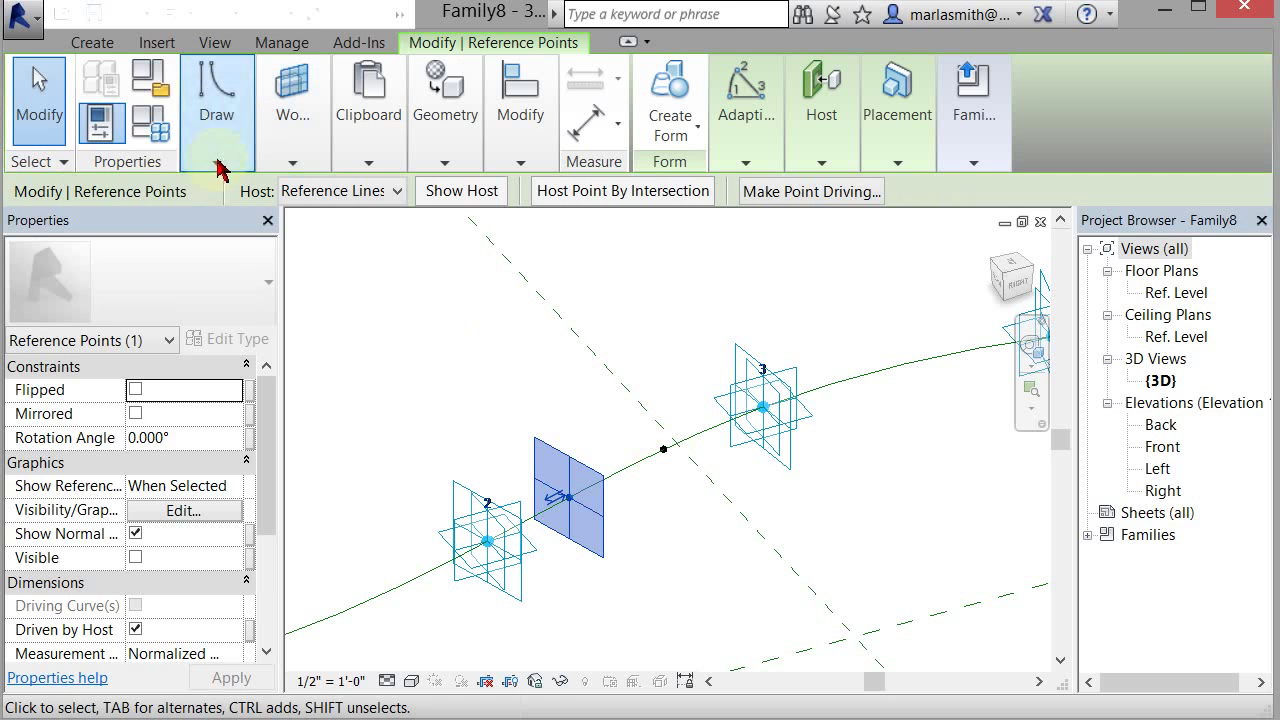
left_click(217, 162)
left_click(3, 230)
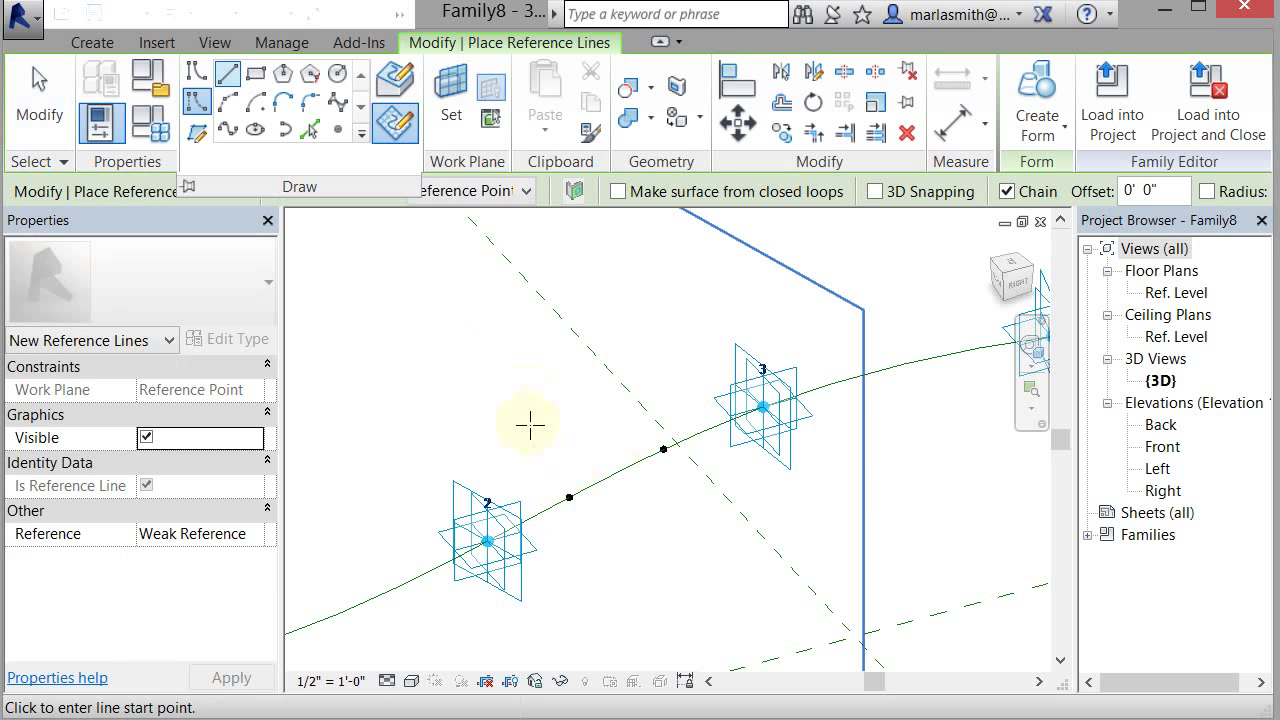
- Draw a short reference line starting at the hosted point near point 2
left_click(569, 496)
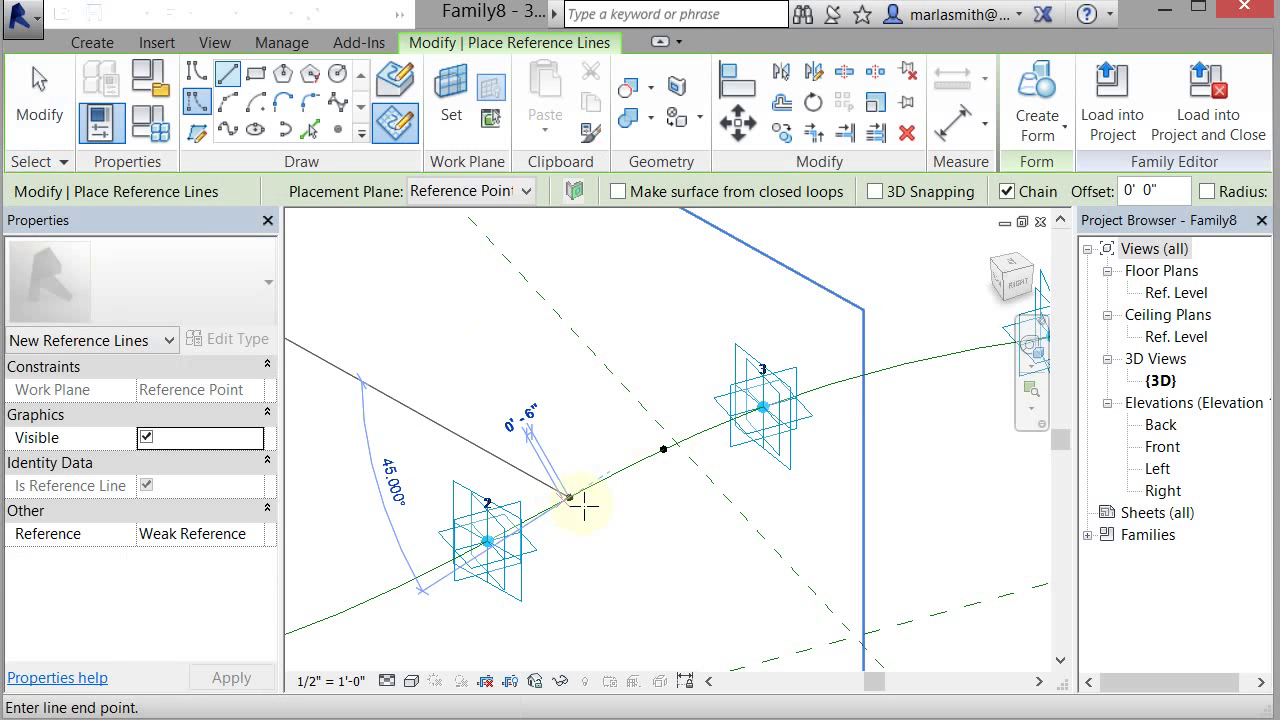
left_click(629, 529)
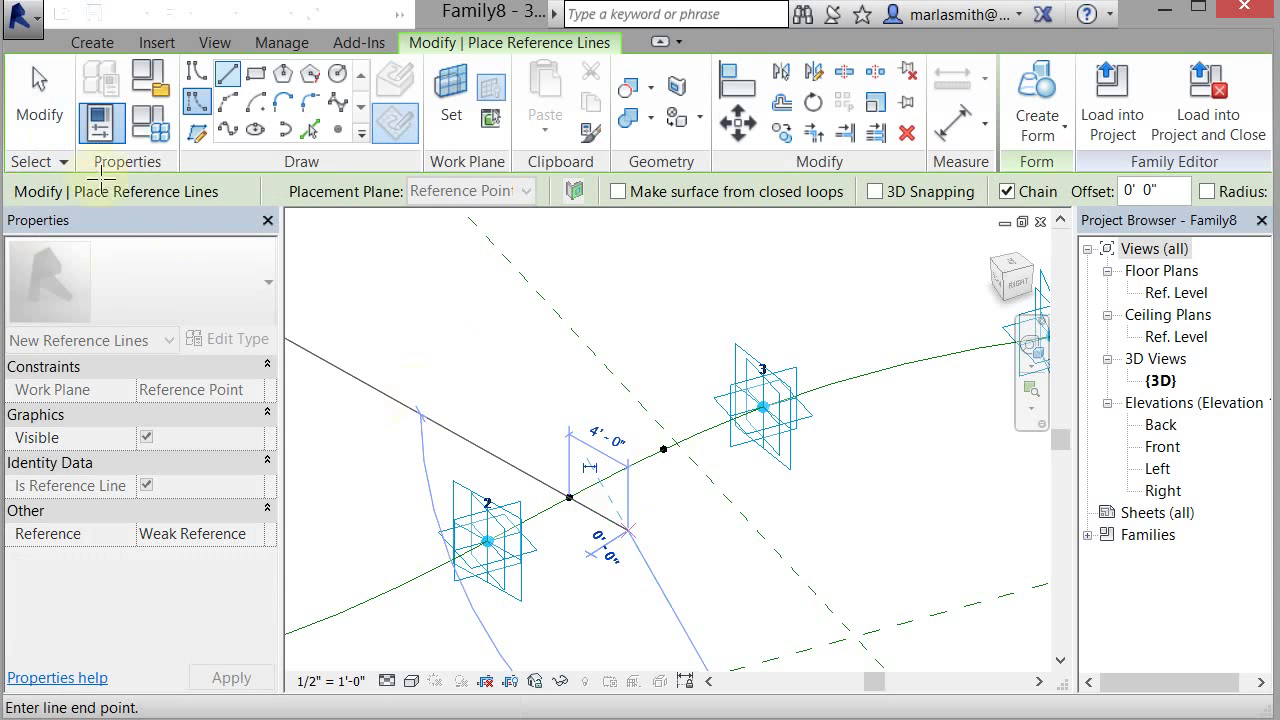
left_click(38, 100)
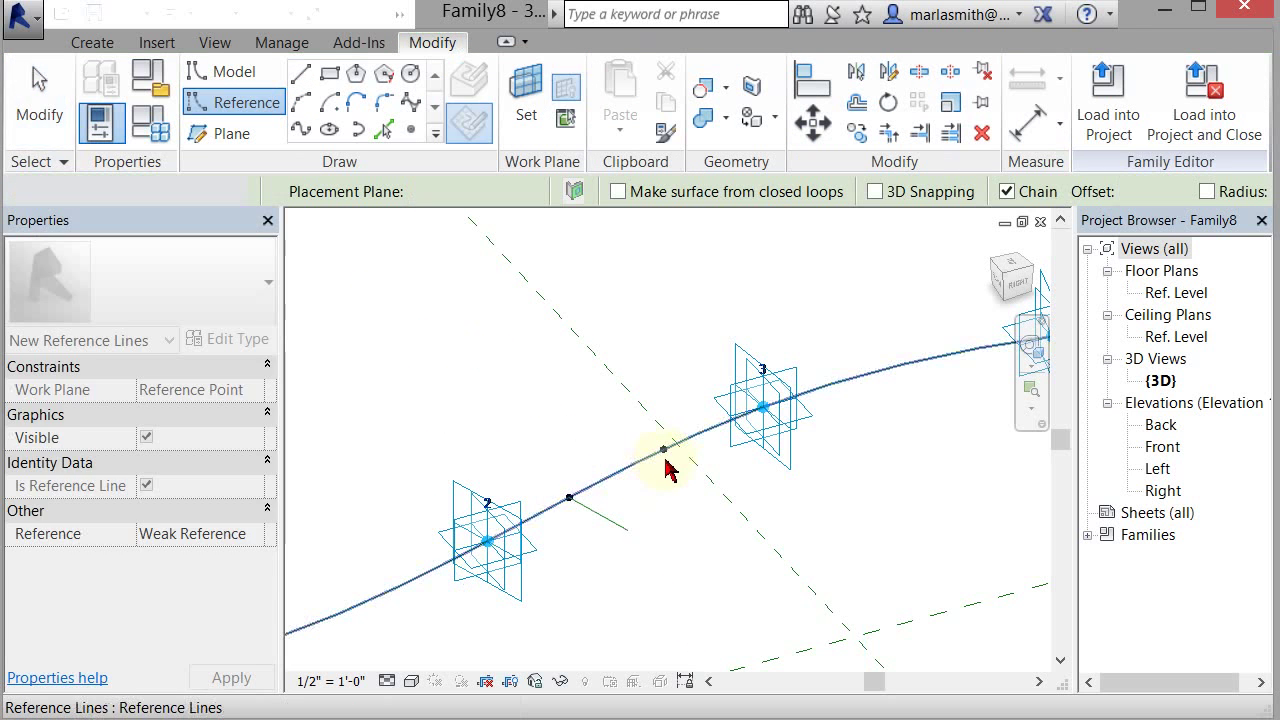
key("Escape")
- Draw a second short reference line from the next hosted point on the curve
left_click(663, 449)
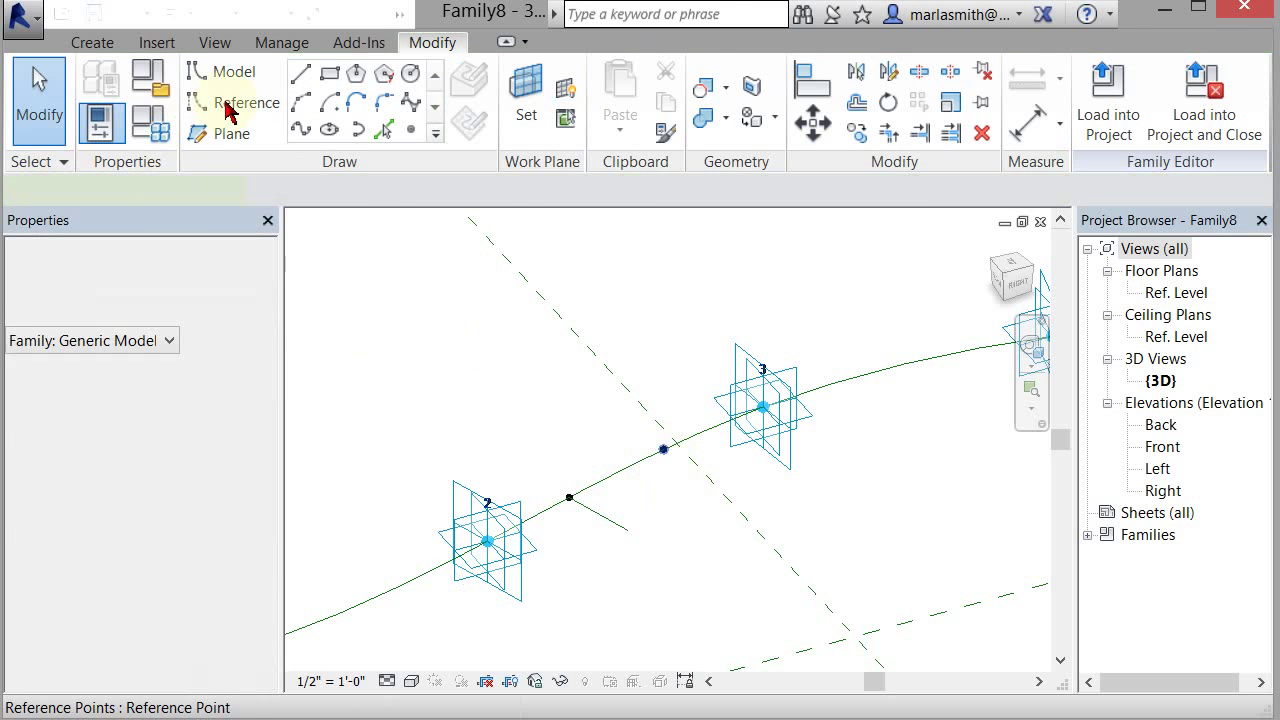
mouse_move(234, 110)
left_click(15, 221)
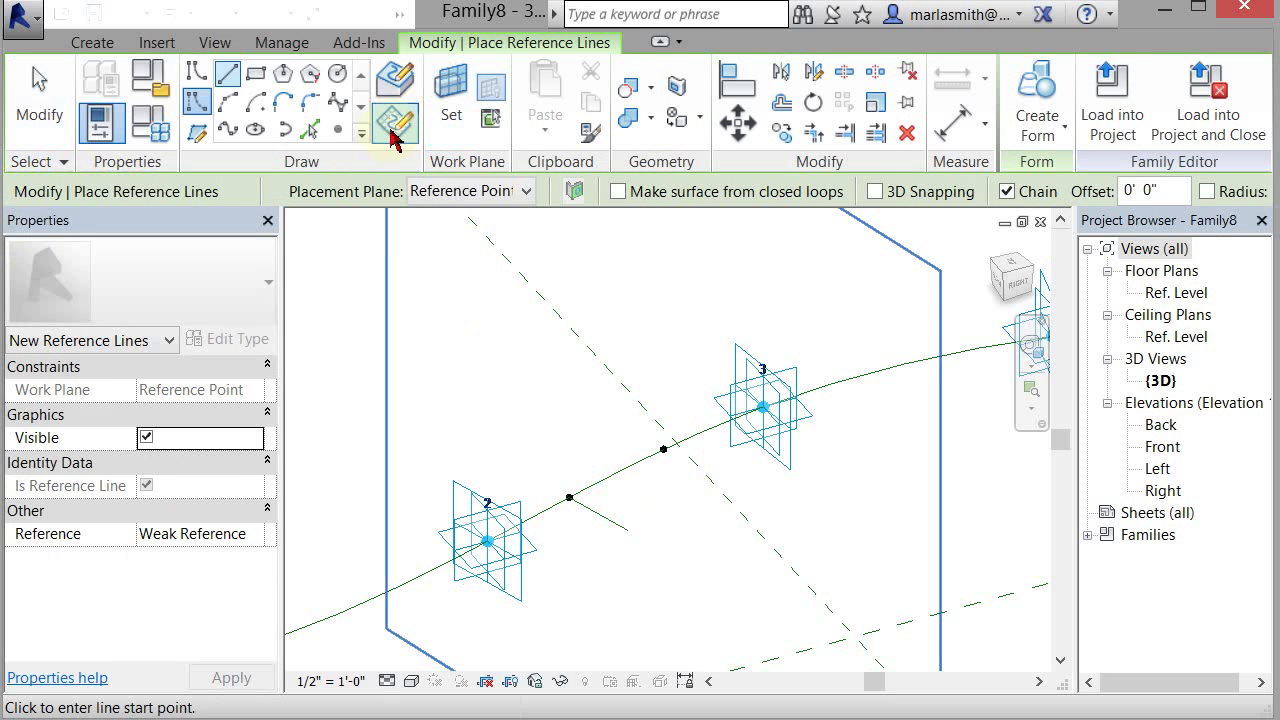
left_click(663, 449)
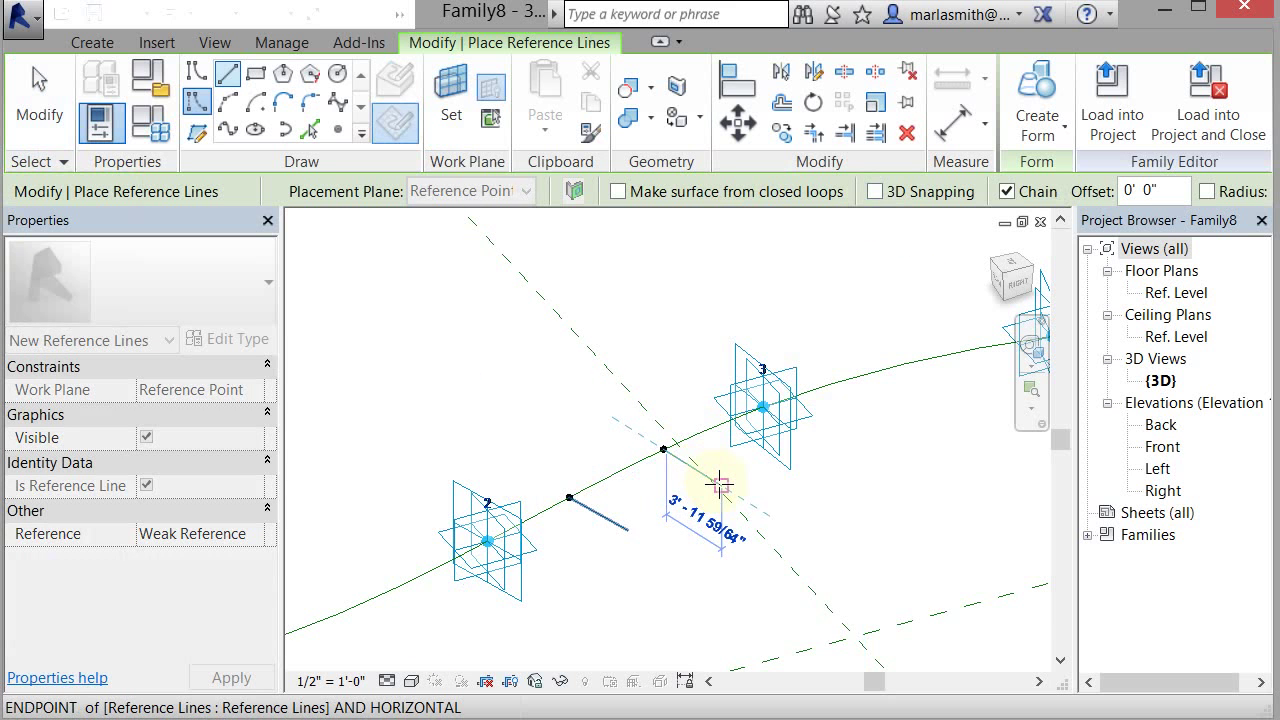
left_click(48, 115)
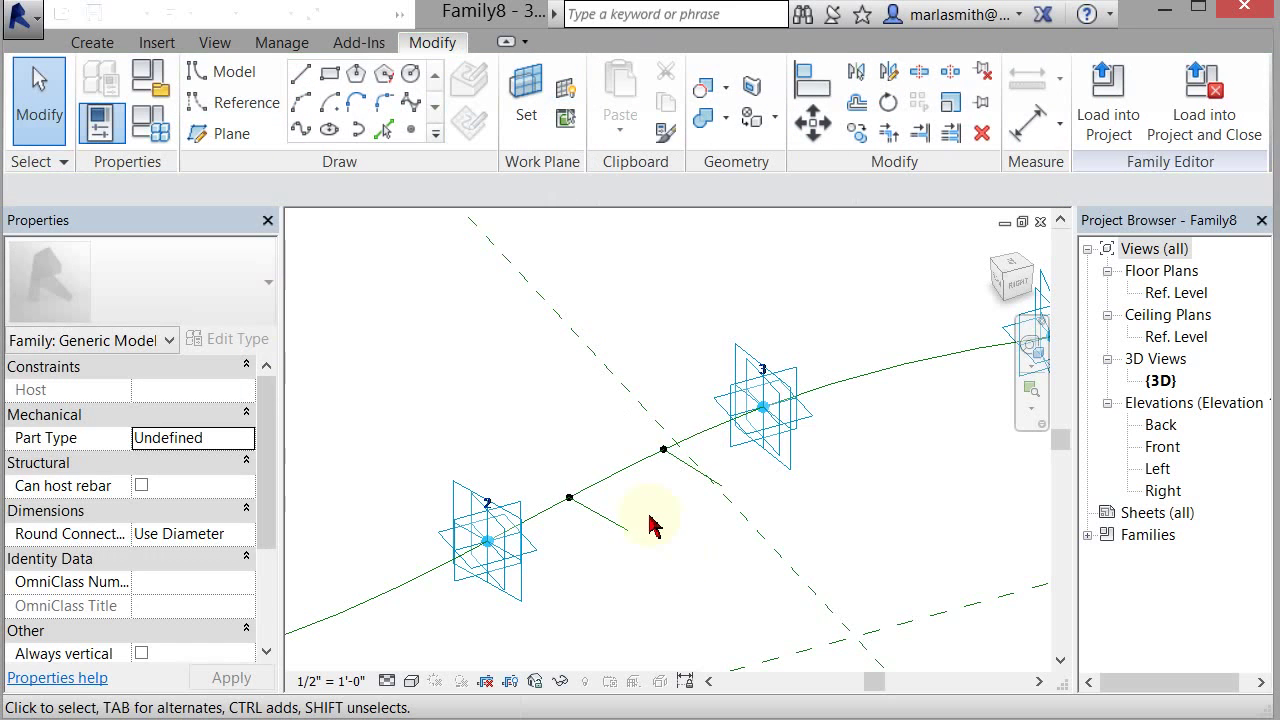
- Make the 3'-11 29/32" and 4'-0" length dimensions of both short lines permanent
scroll(650, 528, "up", 3)
left_click(716, 449)
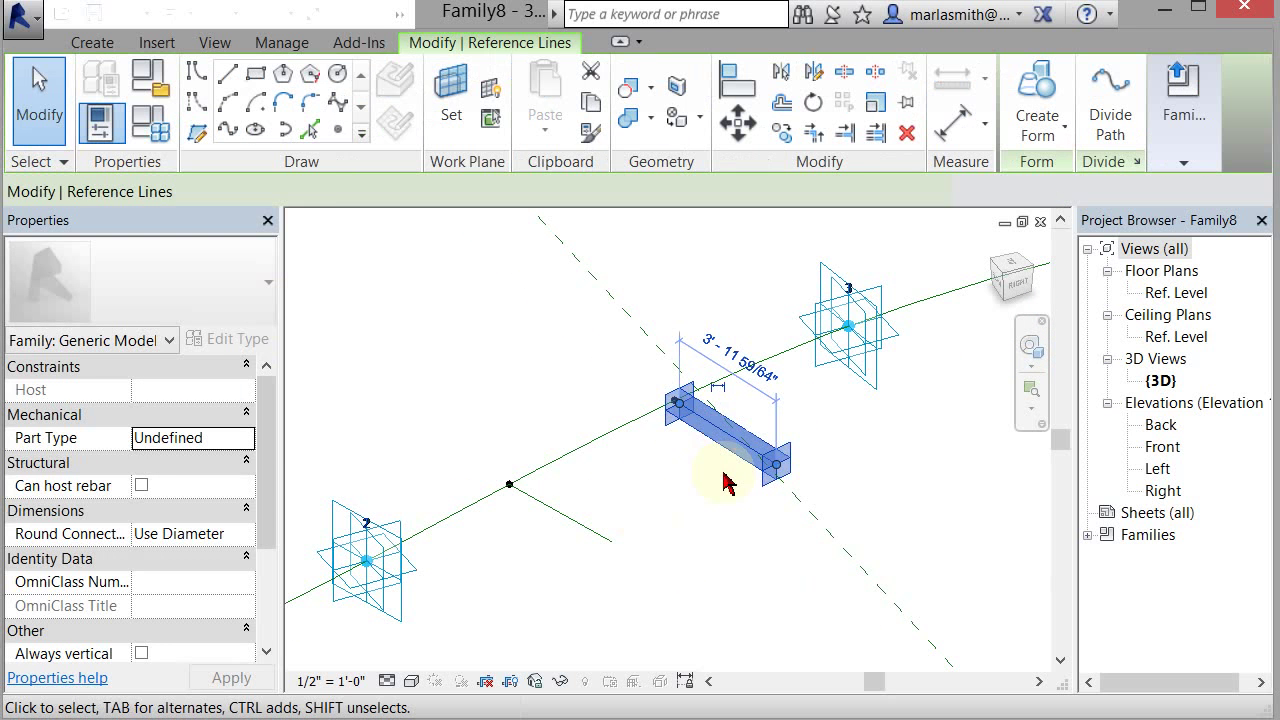
left_click(600, 555)
left_click(586, 574)
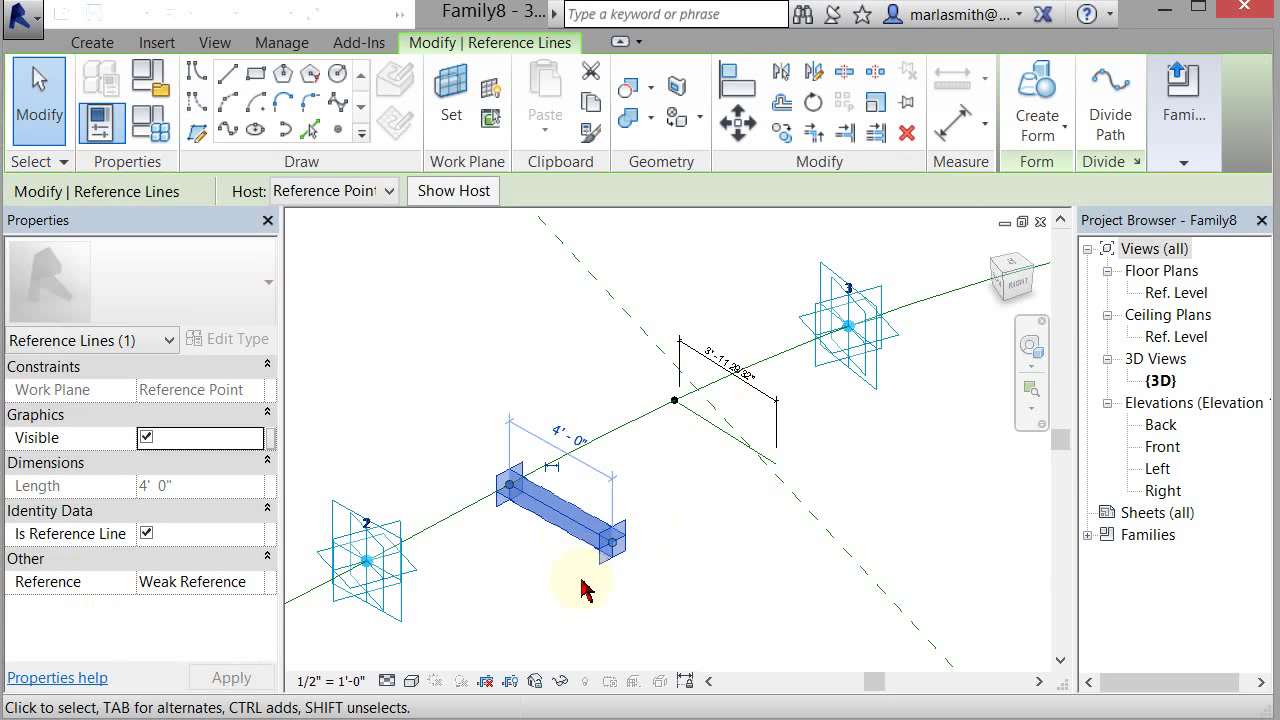
left_click(561, 479)
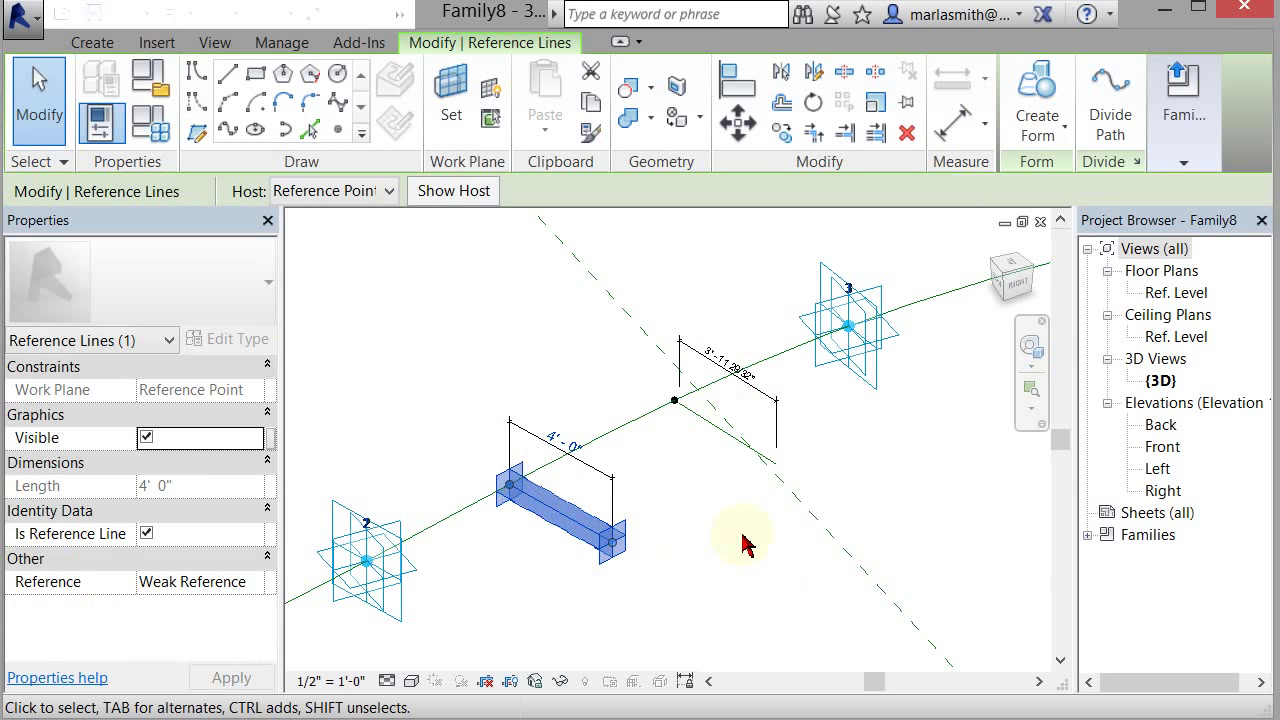
- Label both short-line dimensions with a new Louver Width type parameter
left_click(614, 508)
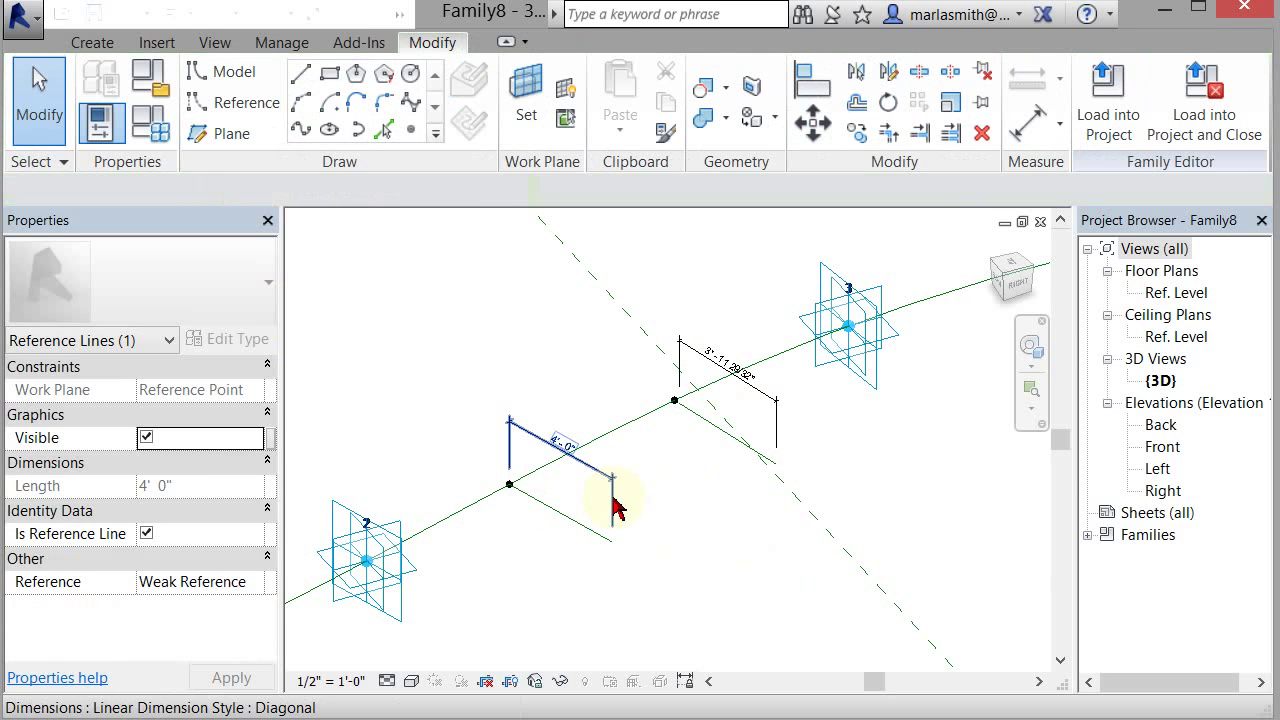
left_click(801, 418)
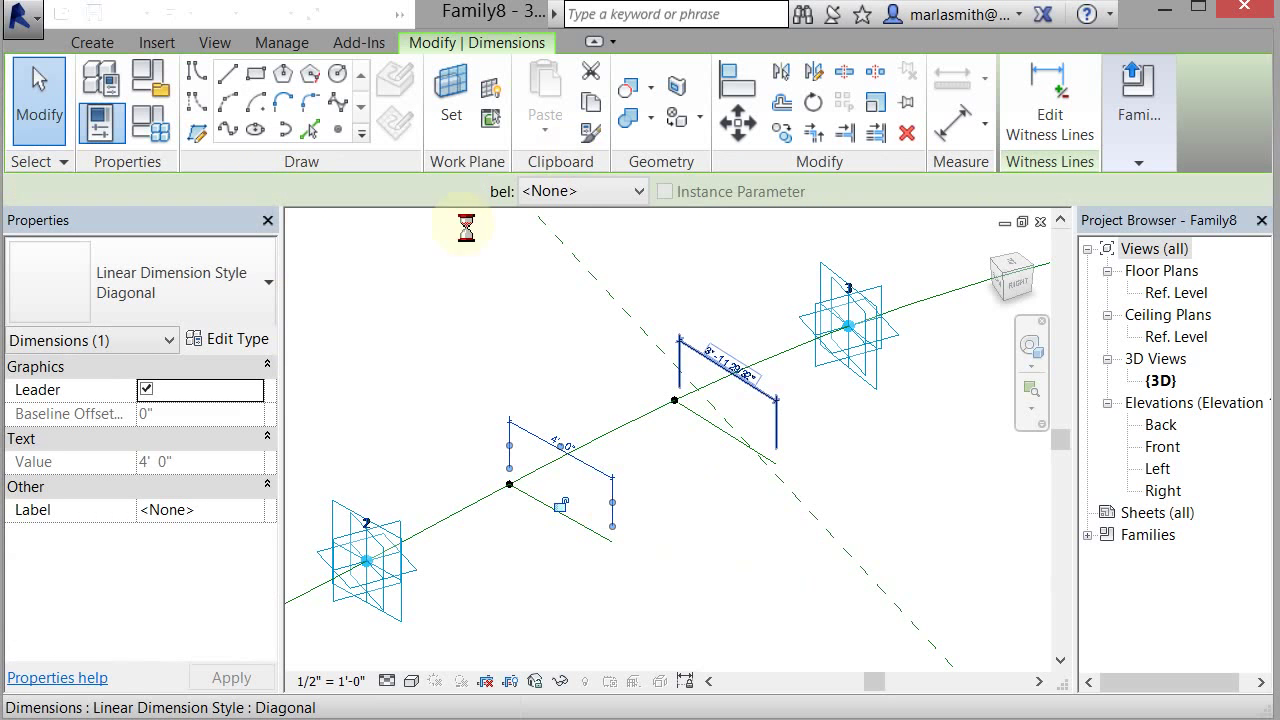
left_click(584, 192)
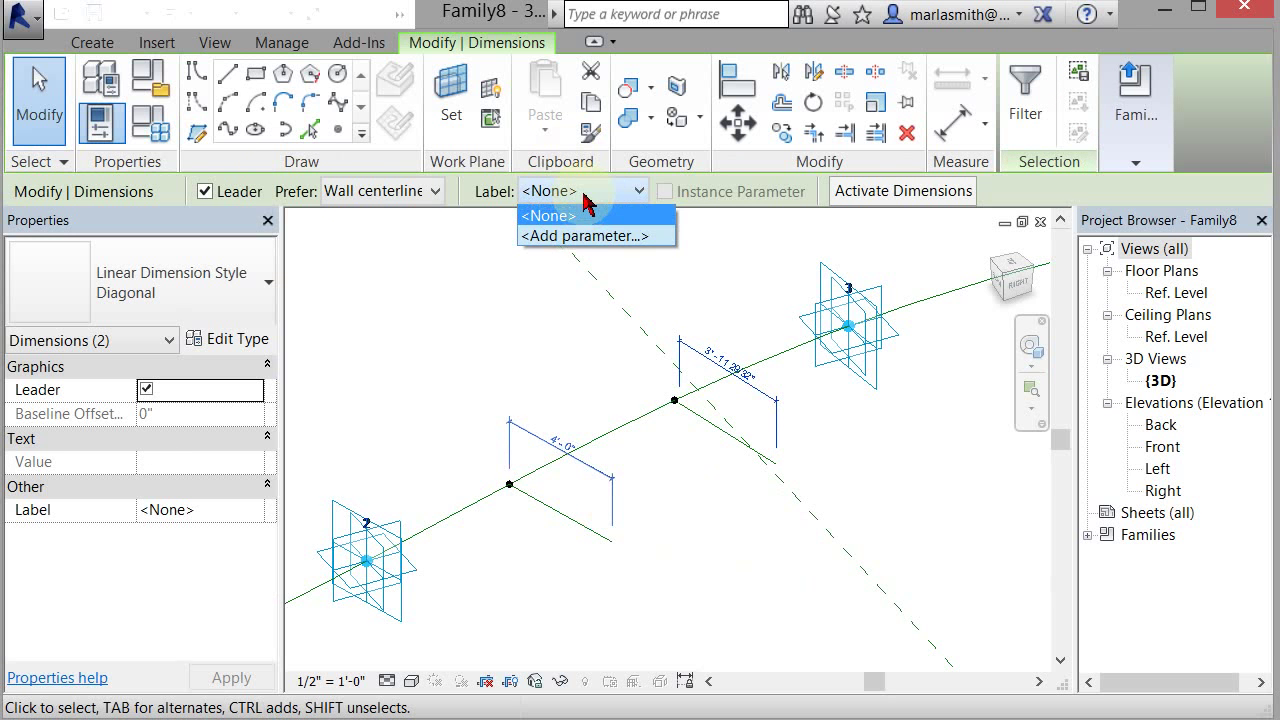
left_click(582, 236)
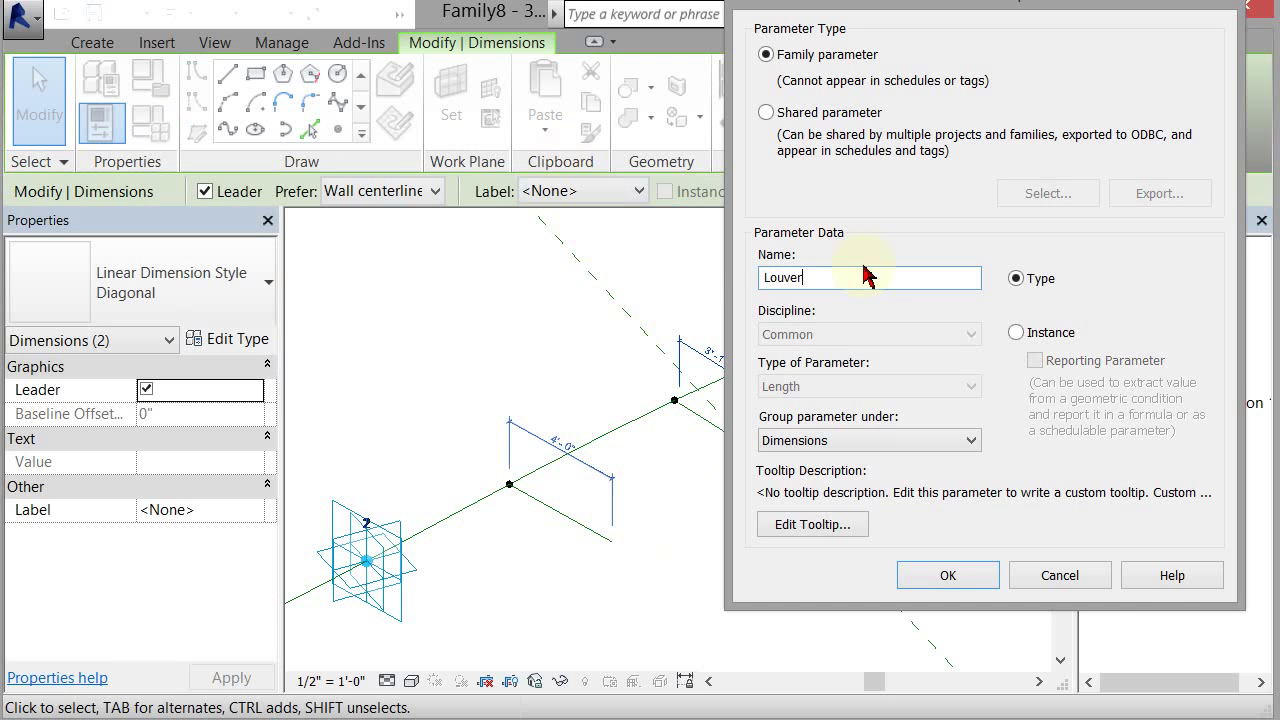
key("Return")
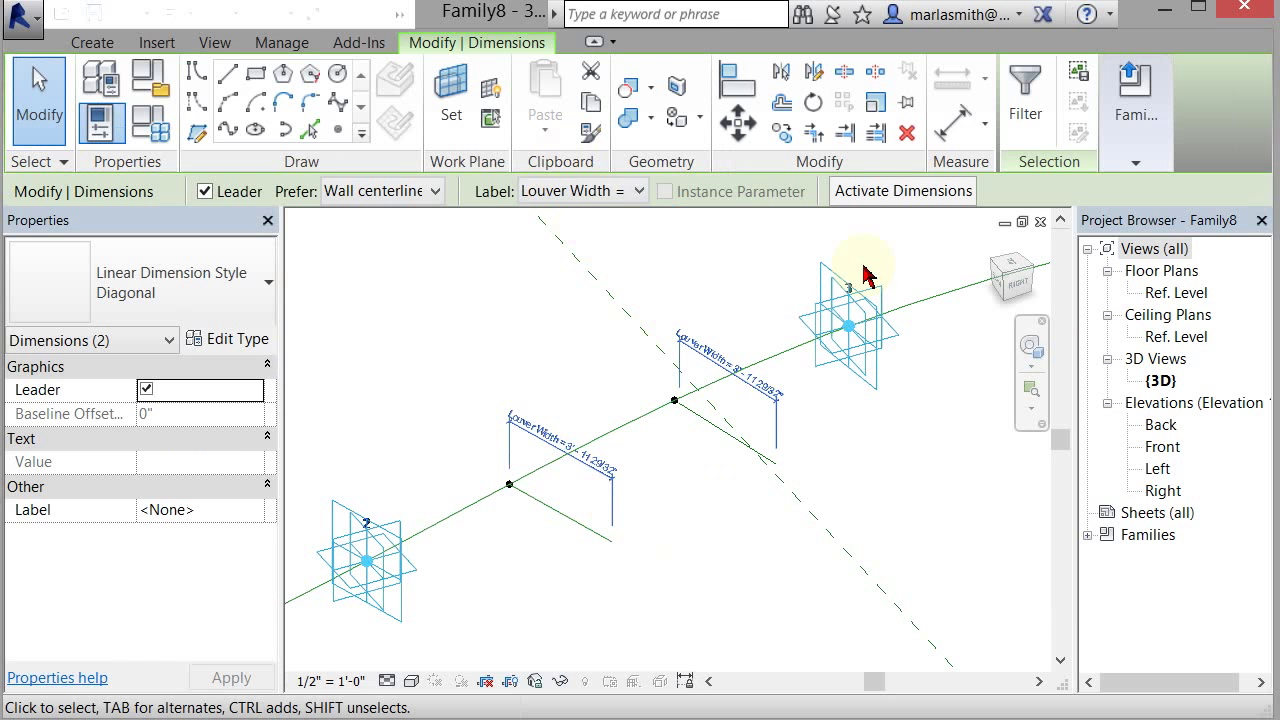
- Change Louver Width to 2' in Family Types so both lines read 2'-0"
left_click(152, 122)
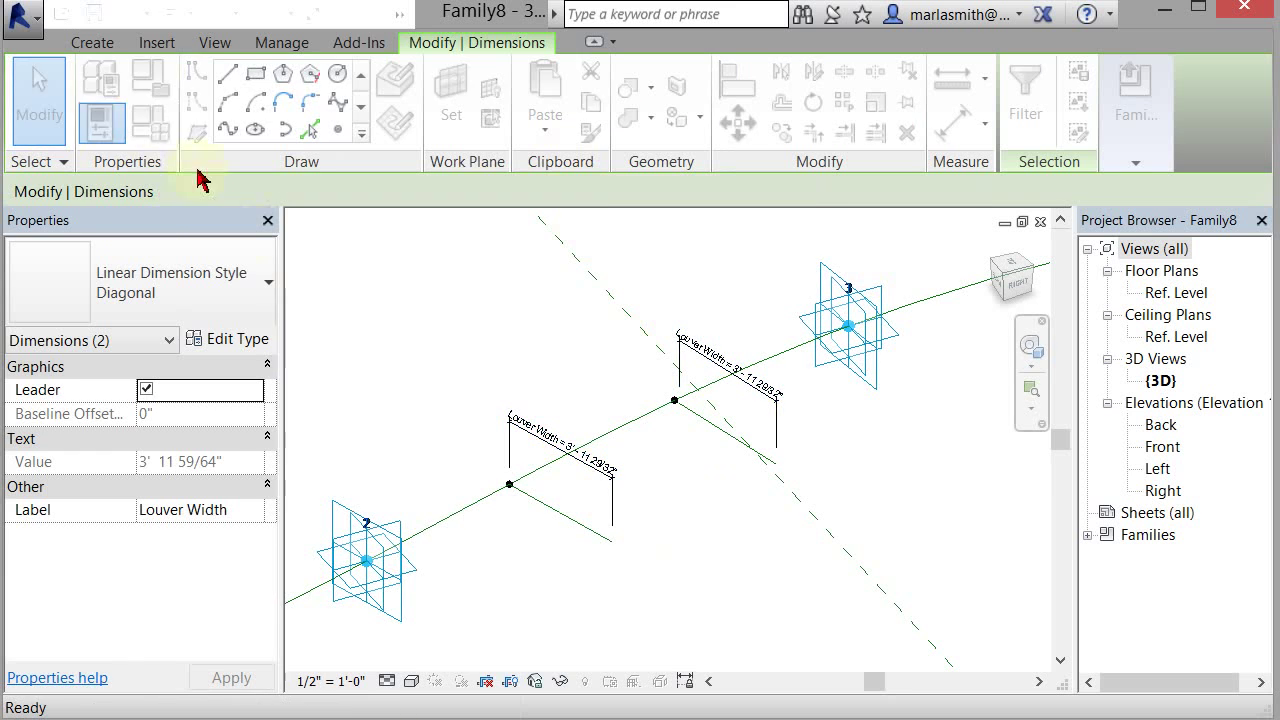
double_click(240, 188)
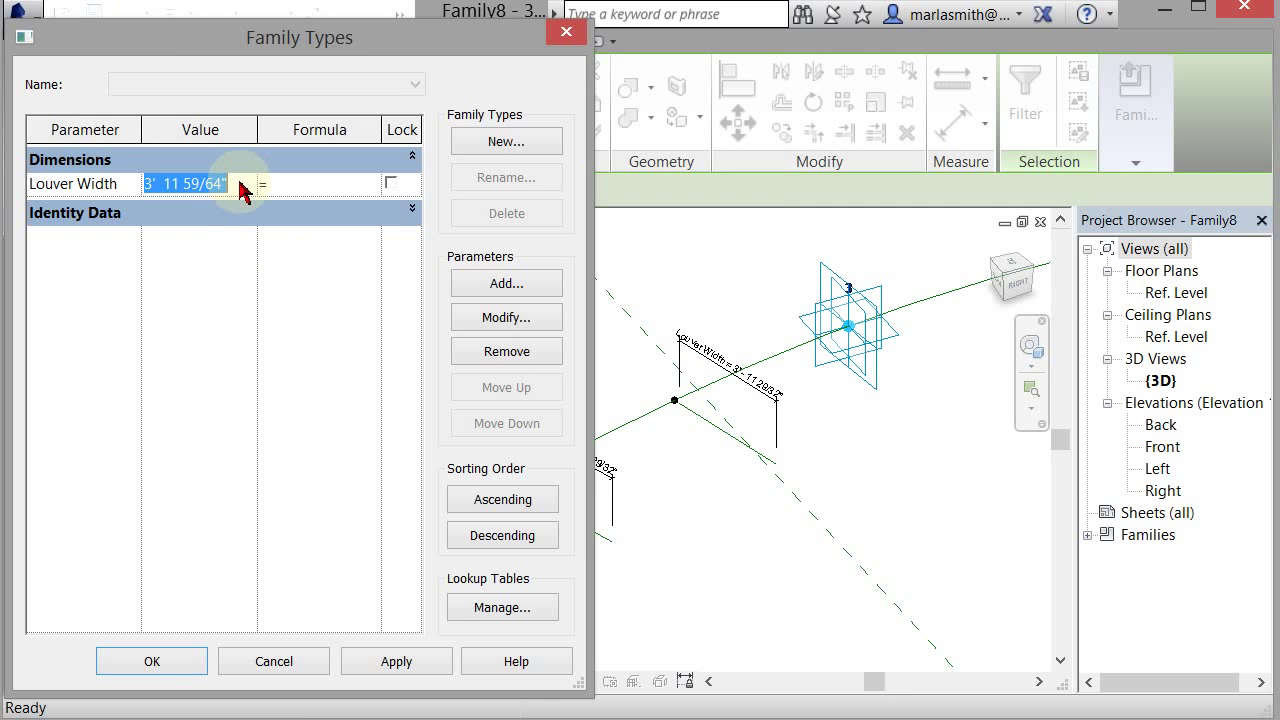
type("2'  0")
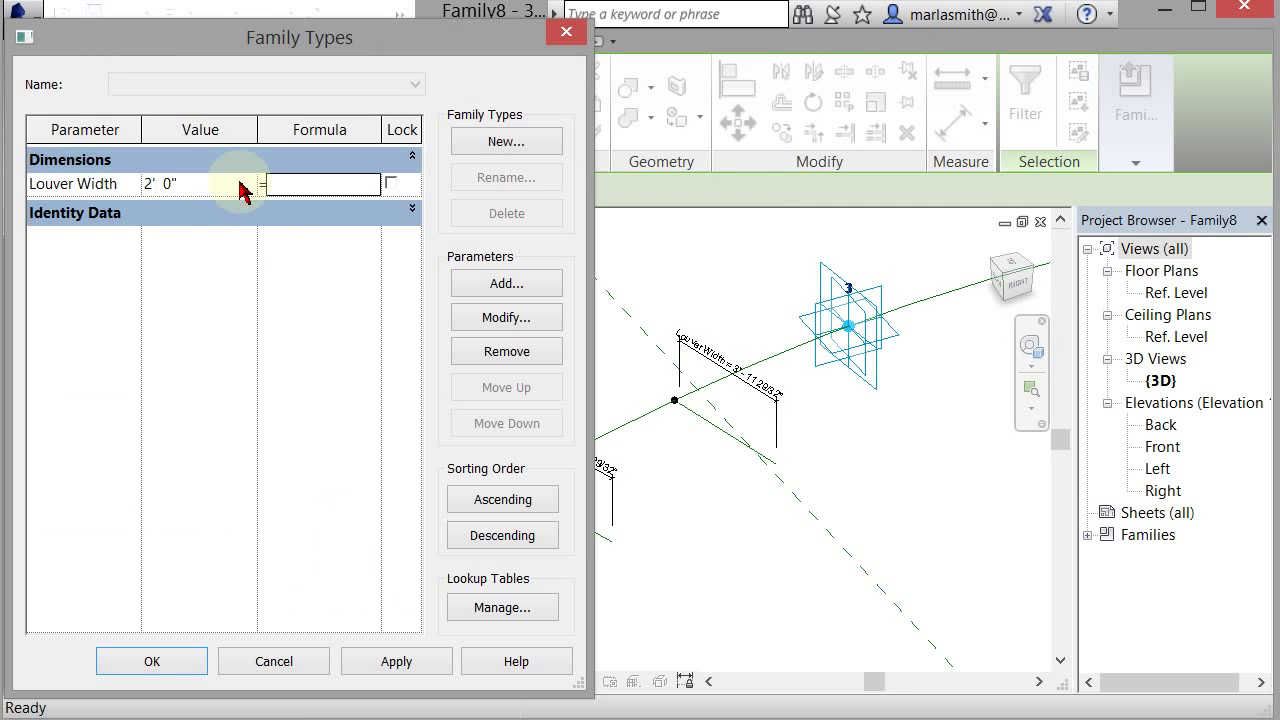
left_click(155, 657)
left_click(703, 510)
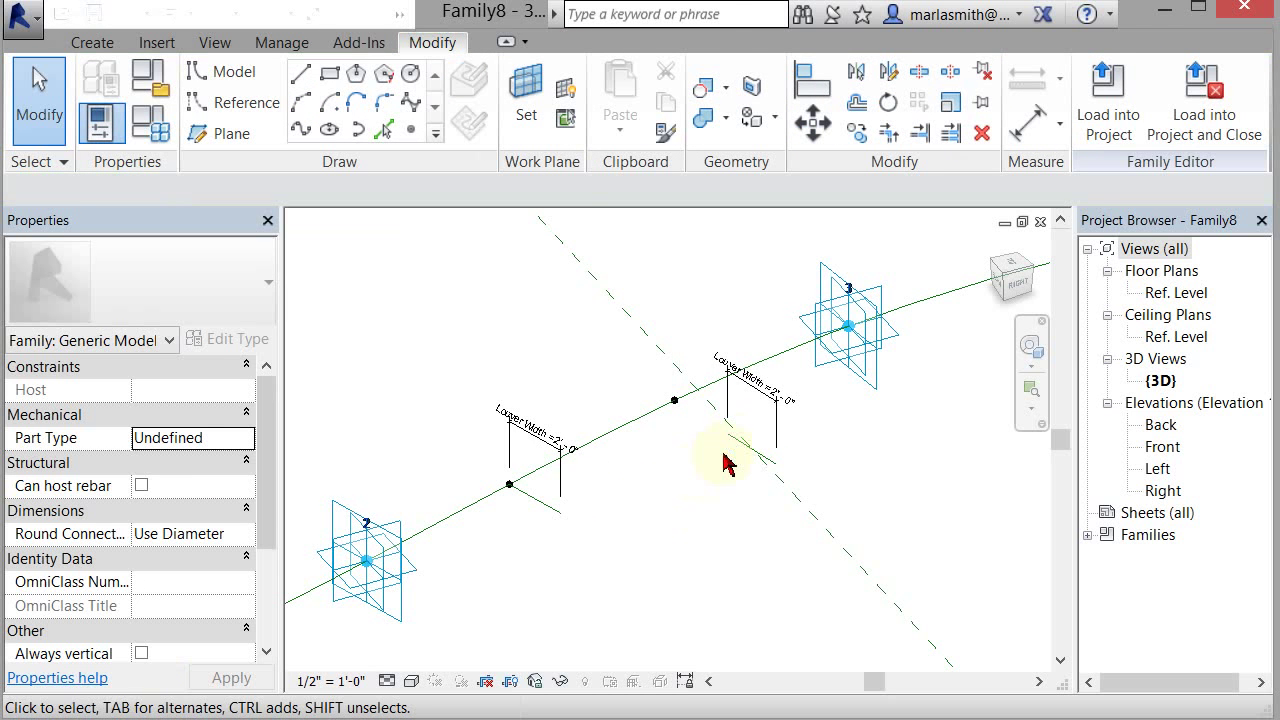
- Delete the second short reference line and redraw one from the middle hosted point on the curve
left_click(659, 487)
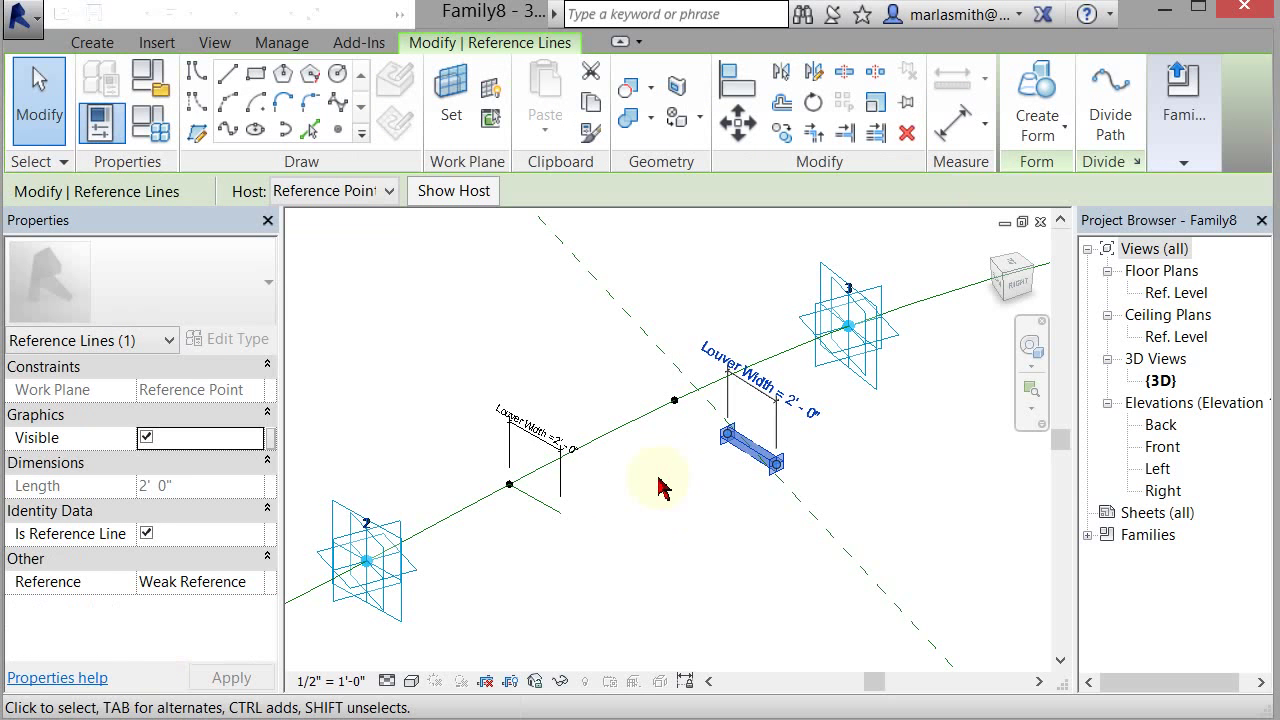
key("Delete")
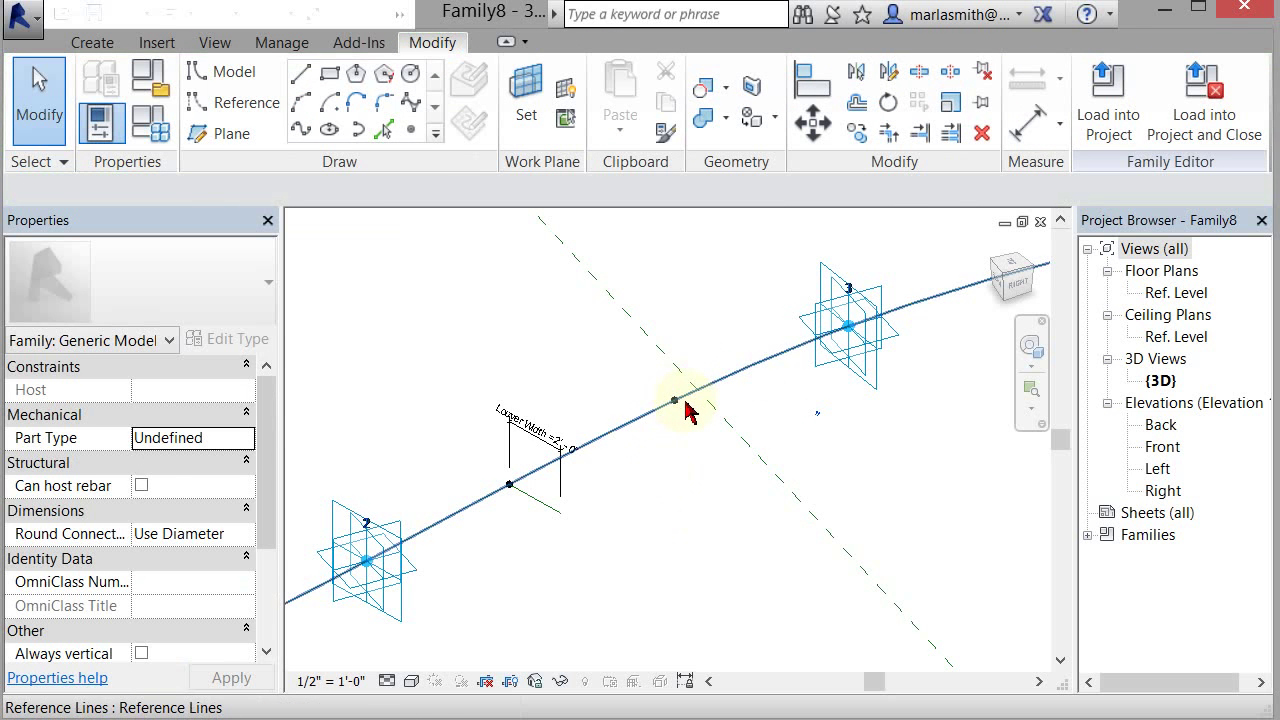
left_click(708, 490)
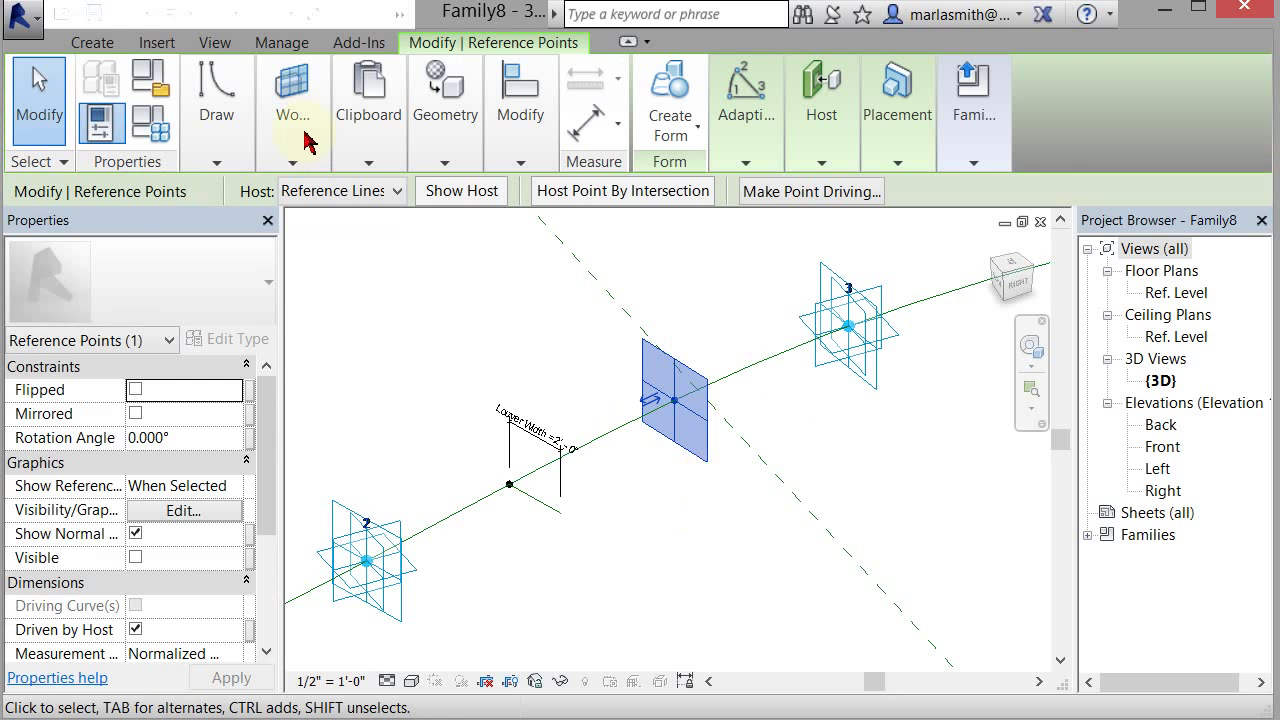
mouse_move(218, 148)
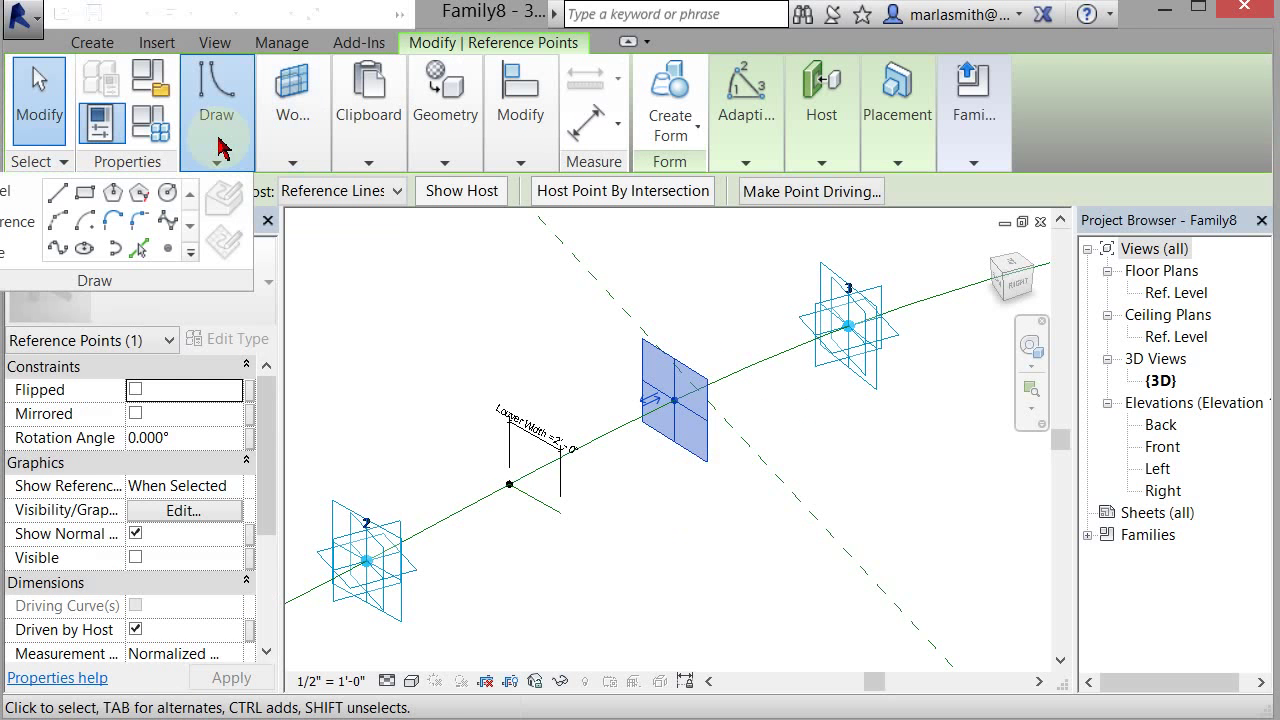
left_click(18, 221)
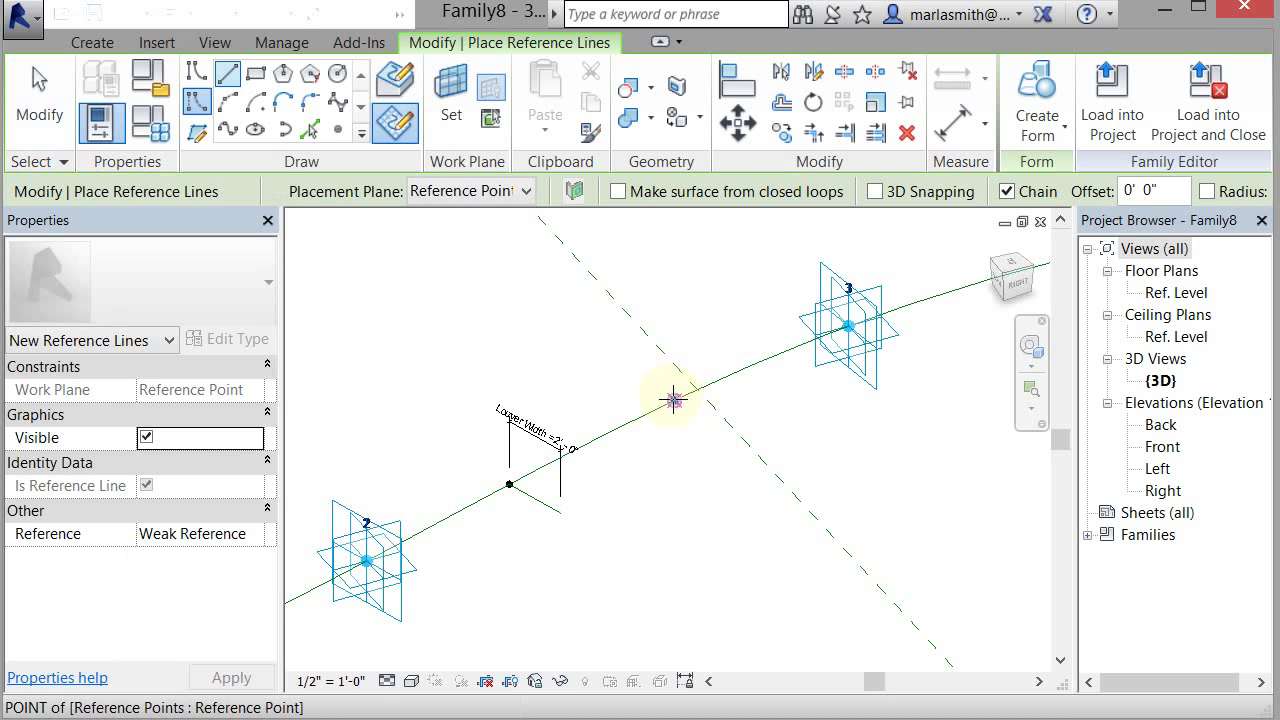
left_click(674, 400)
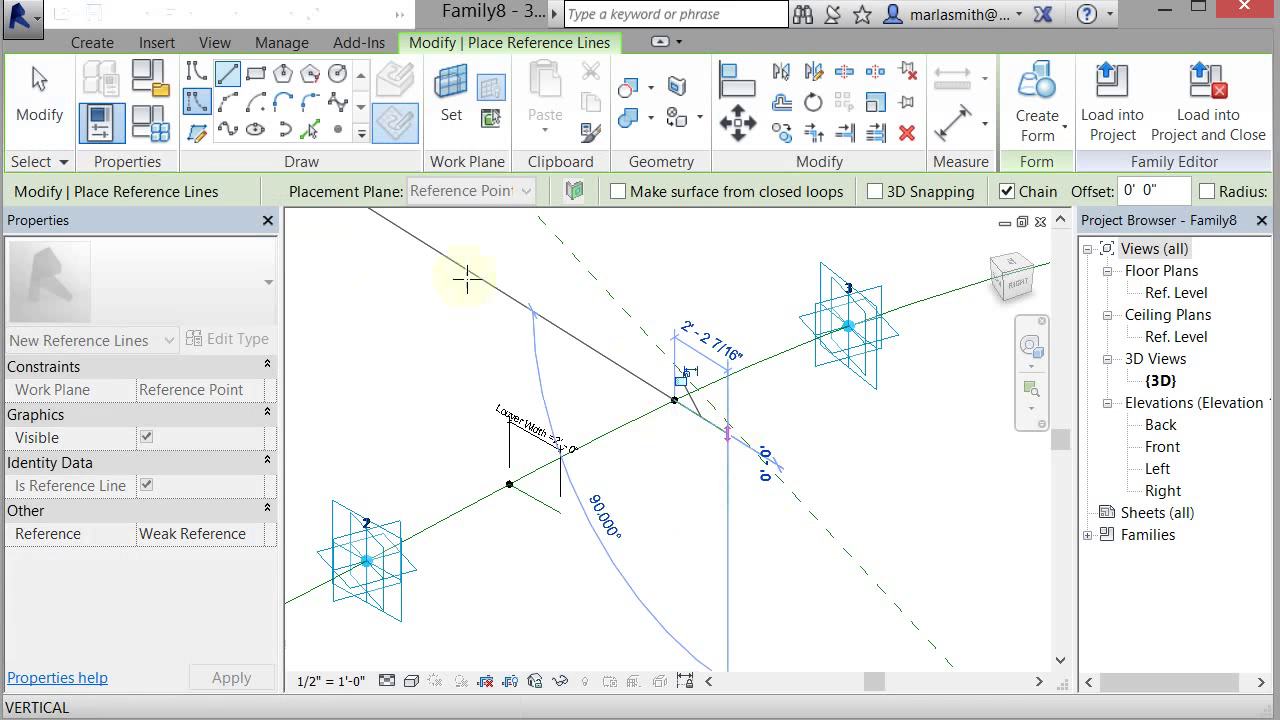
left_click(727, 432)
key("Escape")
key("Escape")
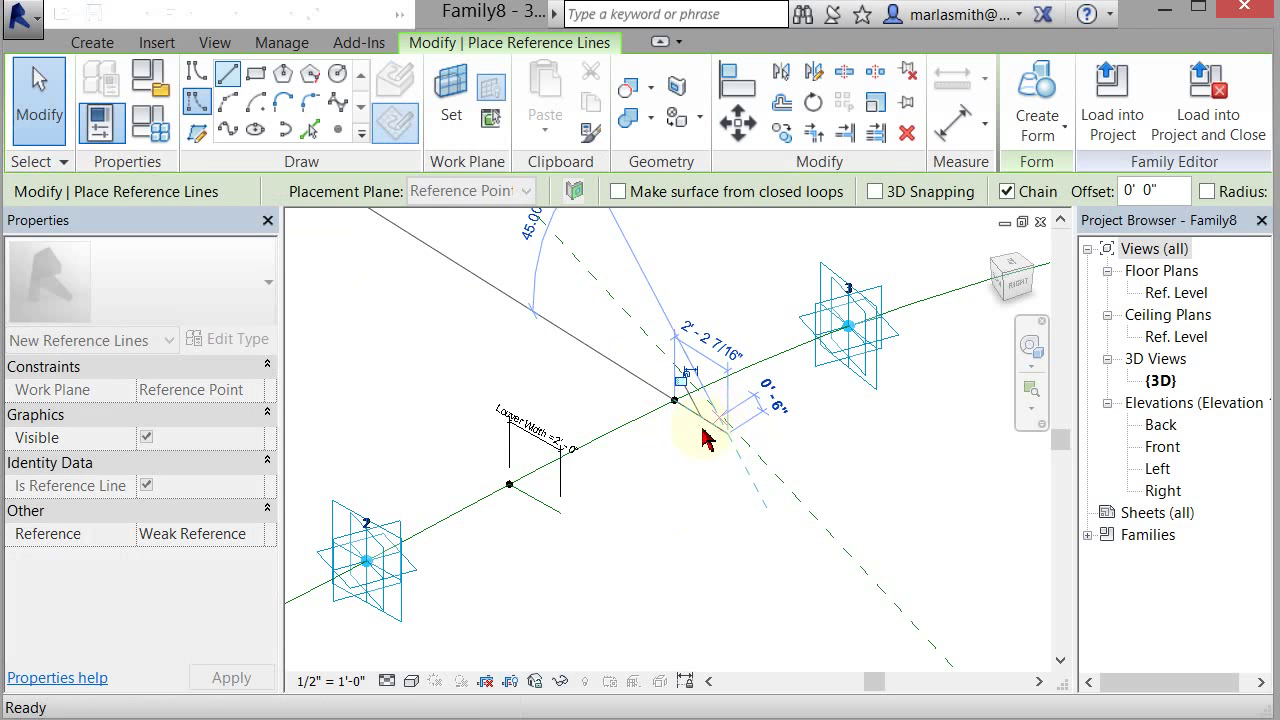
key("Escape")
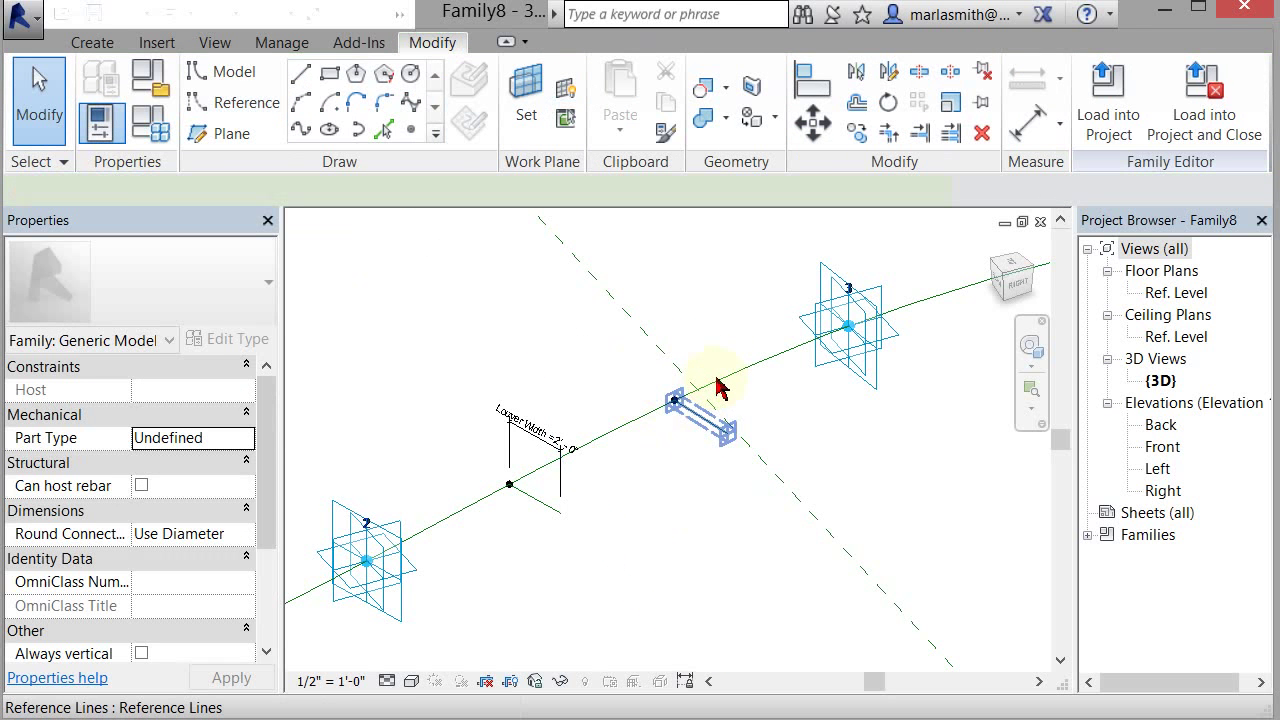
- Make the new reference line's length a permanent dimension labelled Louver Width, then view the family parameters
left_click(720, 388)
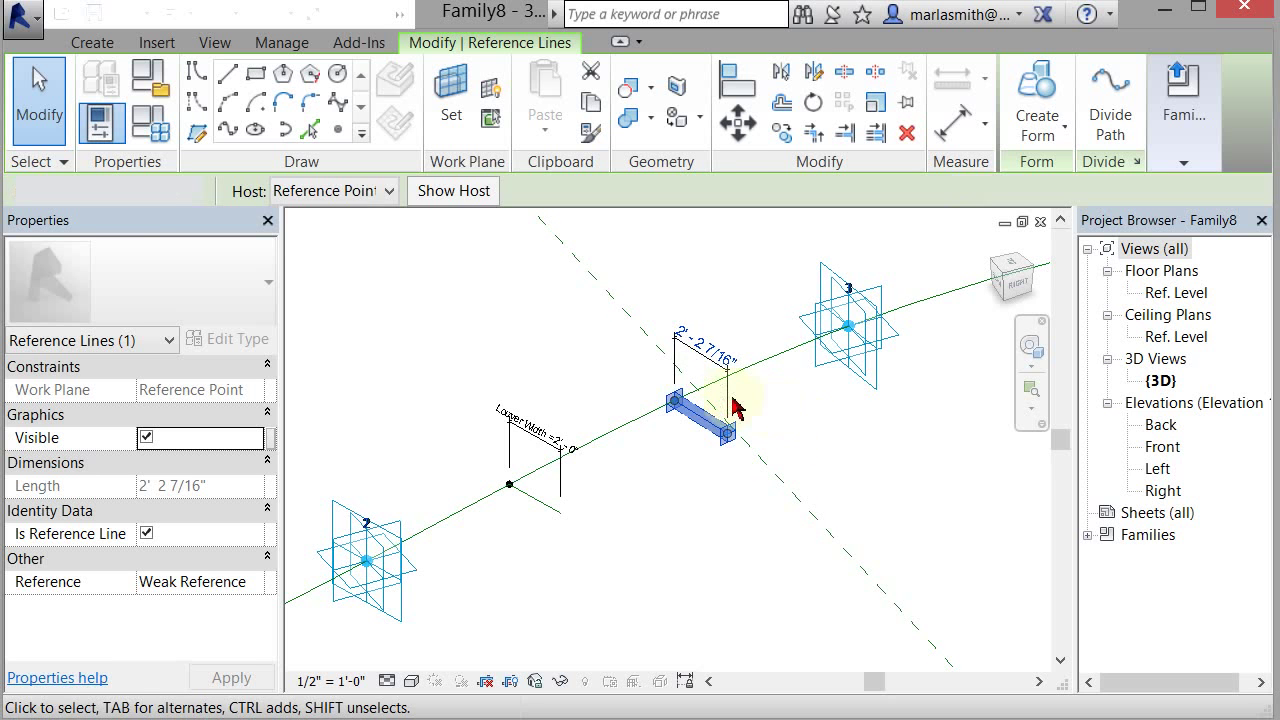
left_click(706, 352)
scroll(706, 350, "up", 2)
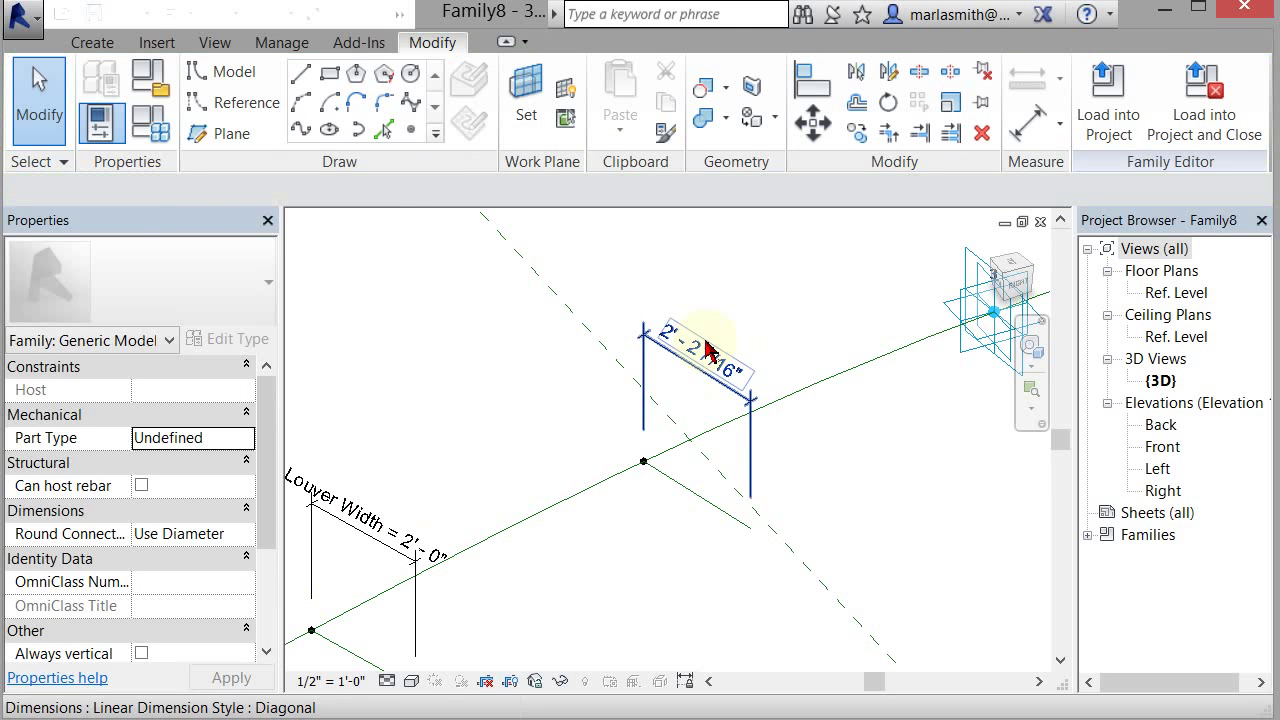
left_click(706, 352)
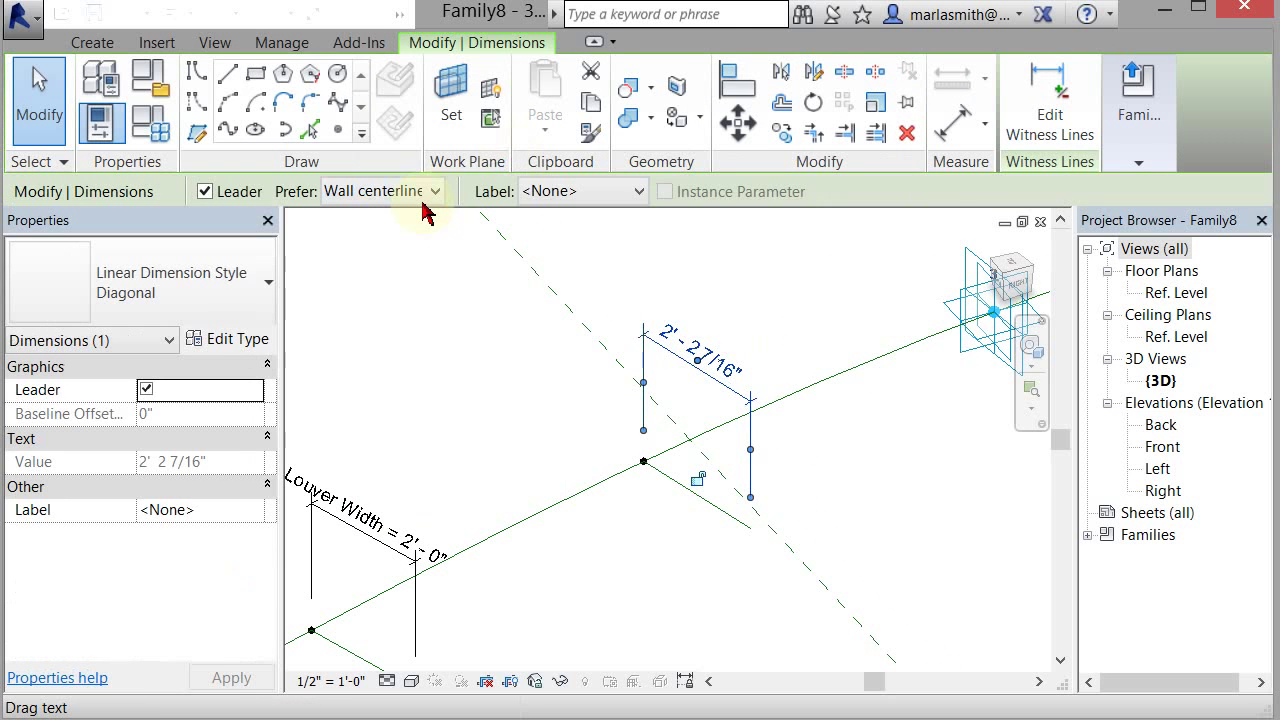
left_click(588, 193)
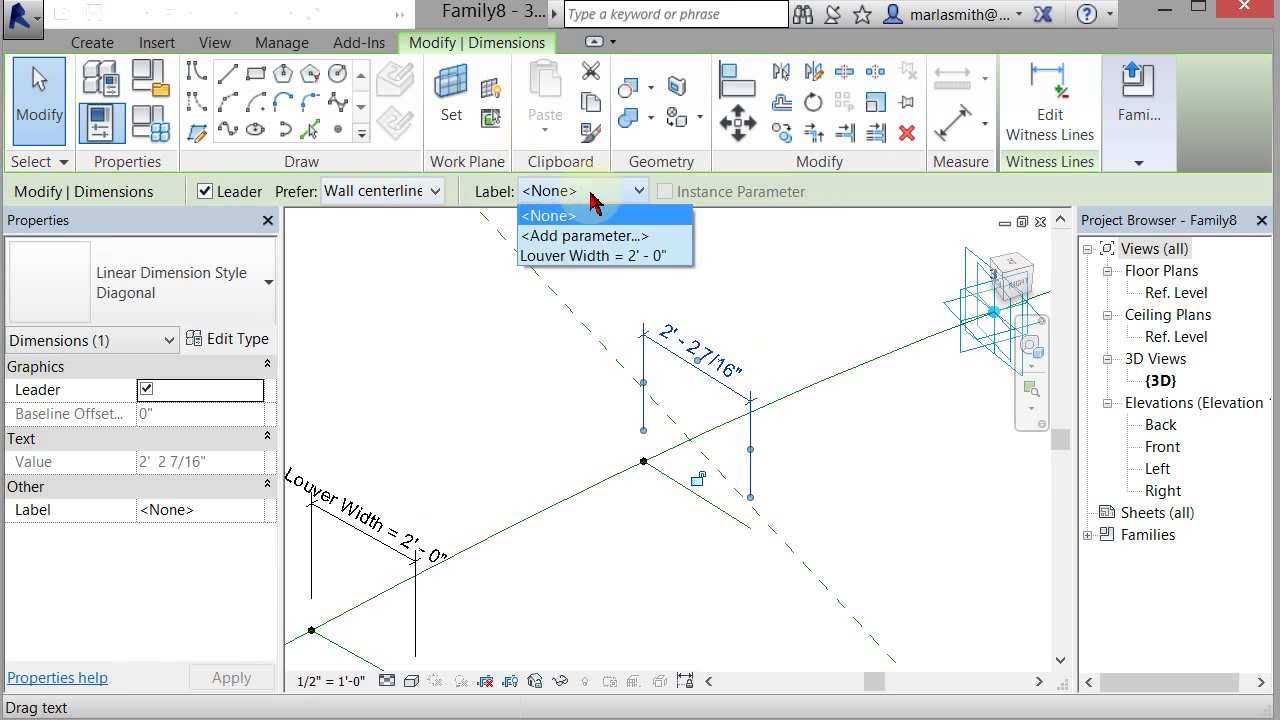
left_click(612, 262)
left_click(757, 271)
scroll(728, 263, "down", 2)
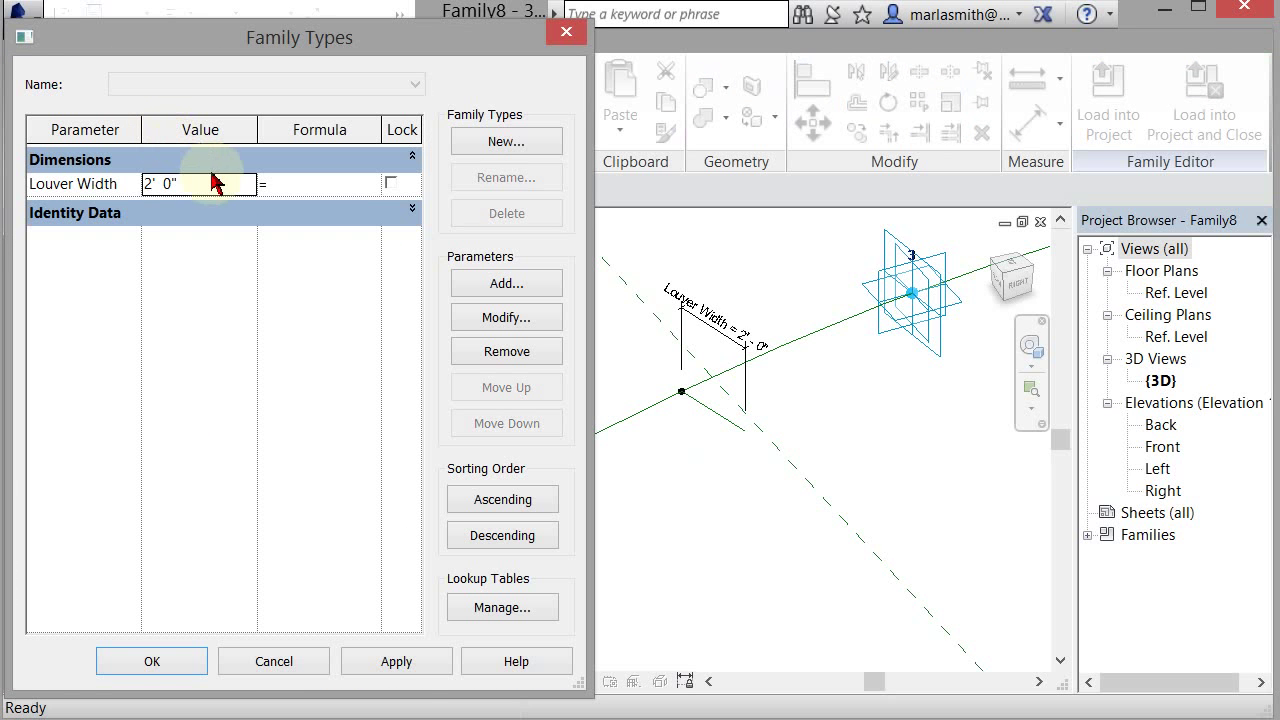
- Change Louver Width to 4'-0" and apply it, so both louver lines become 4 feet long
left_click(210, 186)
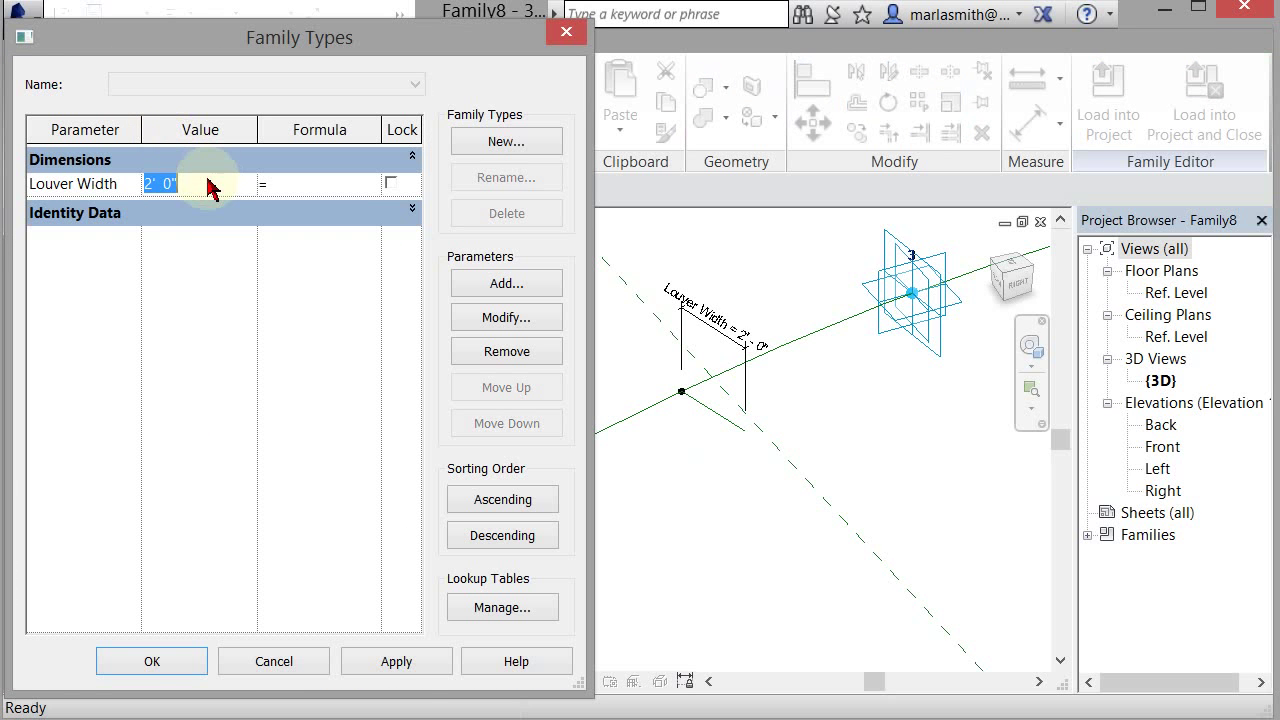
left_click(400, 663)
left_click(163, 665)
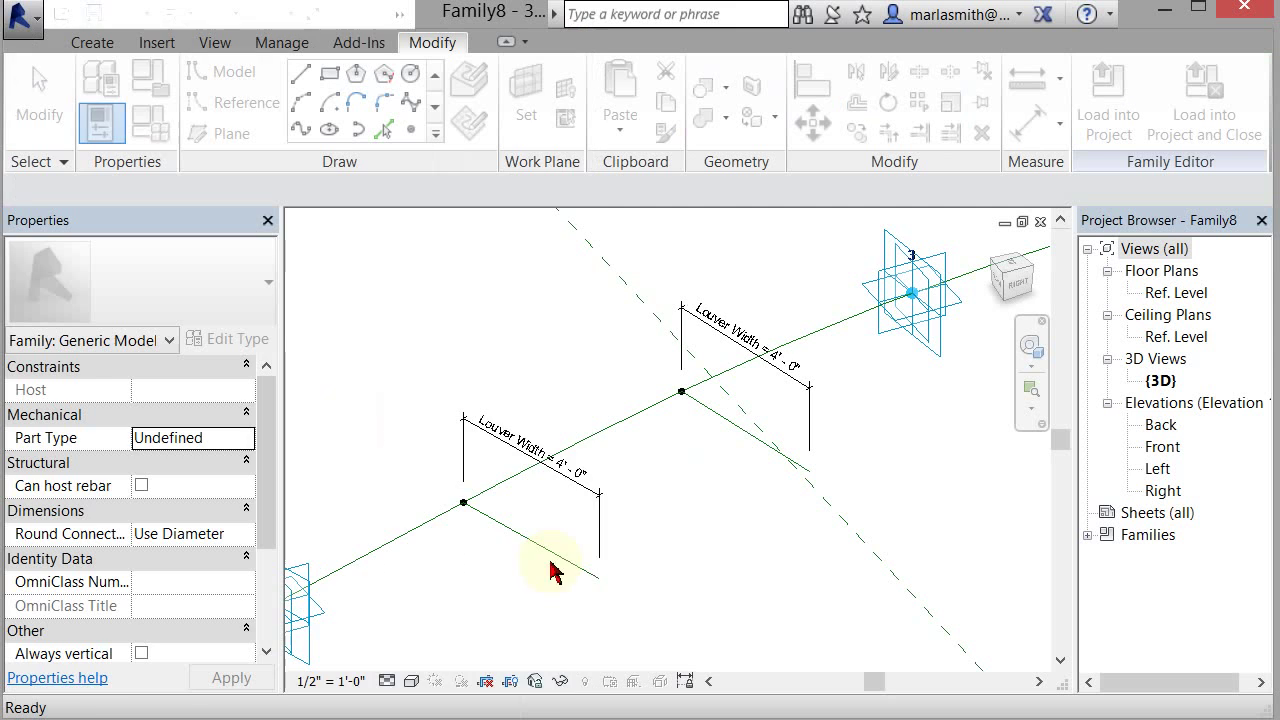
scroll(718, 480, "down", 2)
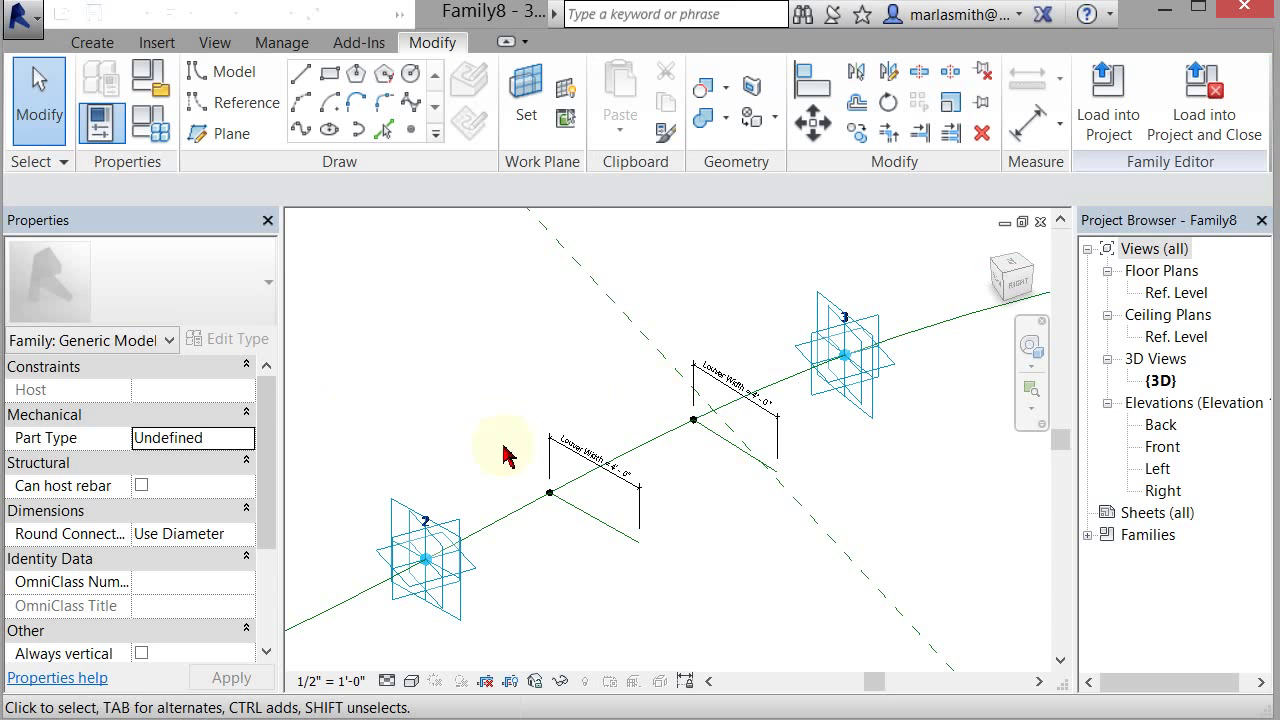
- Associate the right hosting point's Rotation Angle with a new type parameter named Angle
left_click(636, 389)
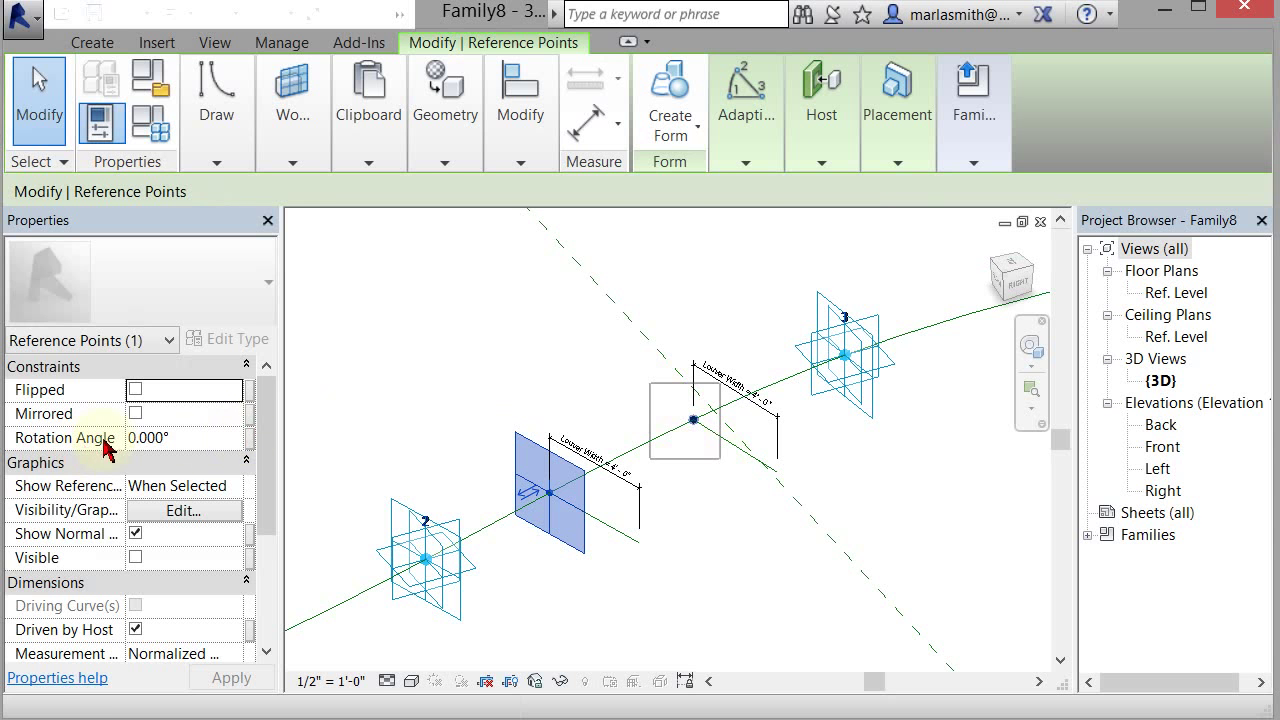
left_click(249, 443)
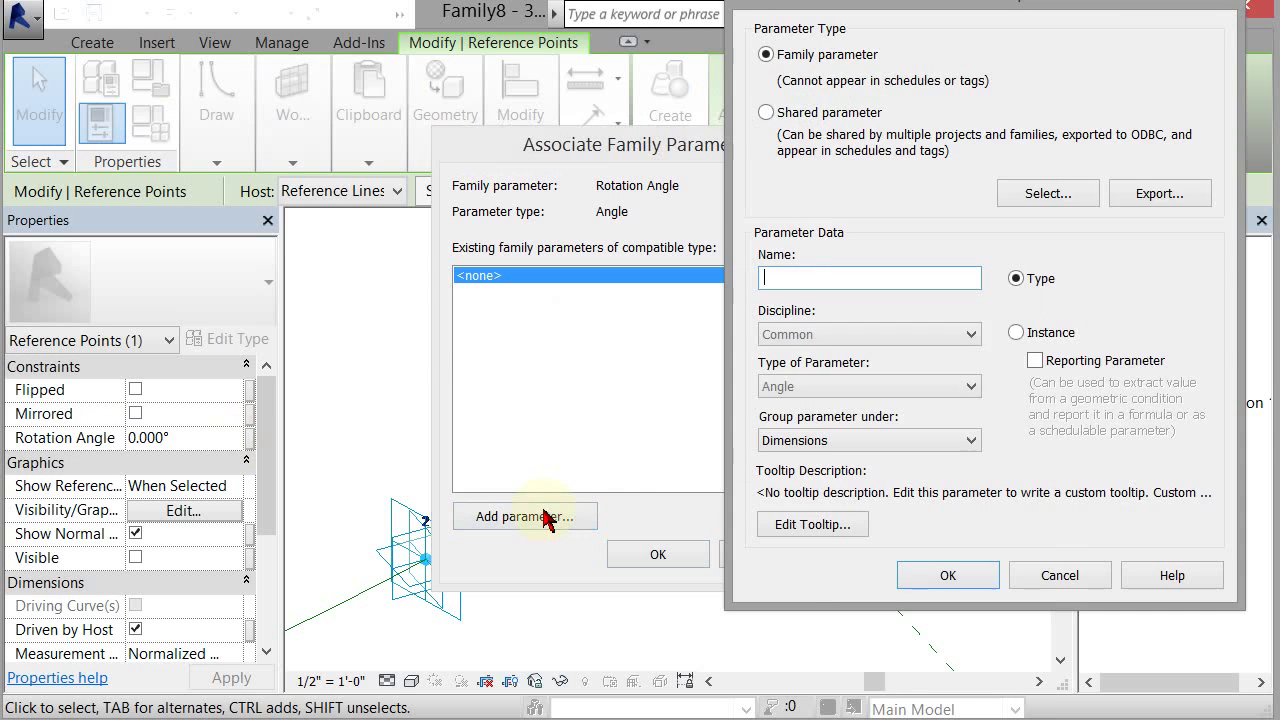
left_click(548, 518)
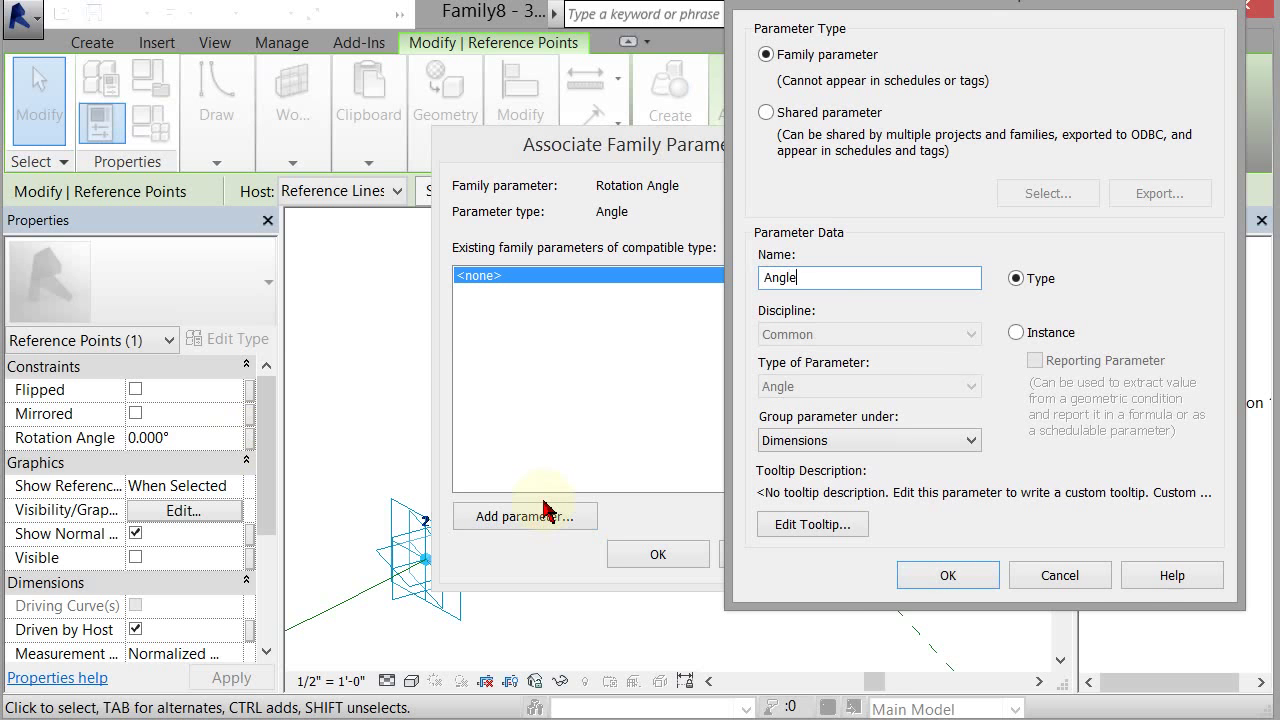
key("Return")
left_click(659, 552)
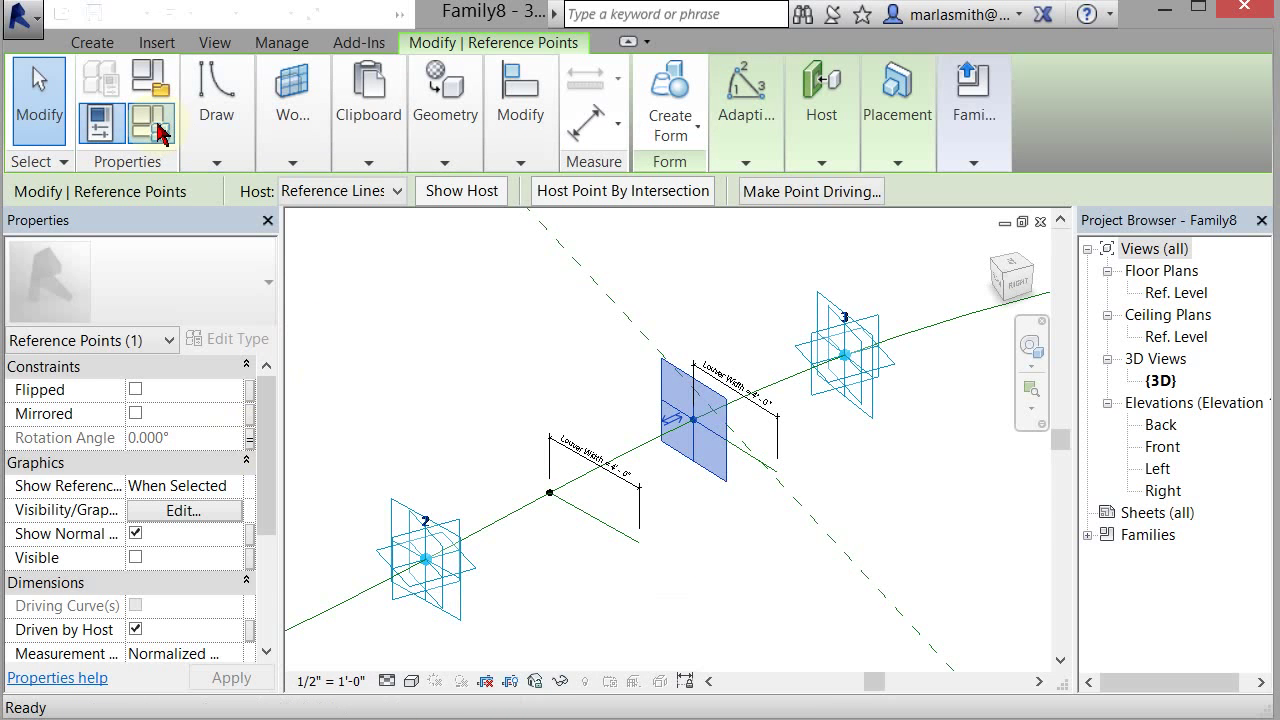
- Set Angle to 23° in Family Types, then window-select the left louver line's hosting point
left_click(150, 123)
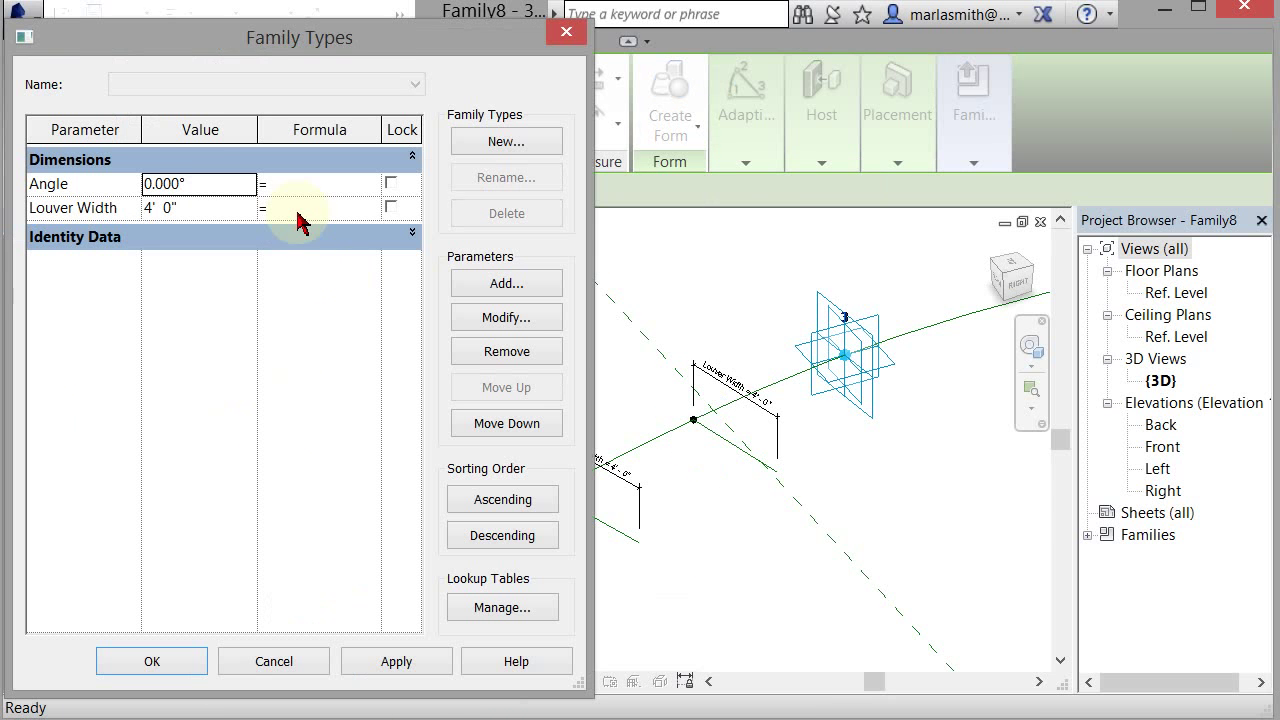
left_click(218, 190)
type("23")
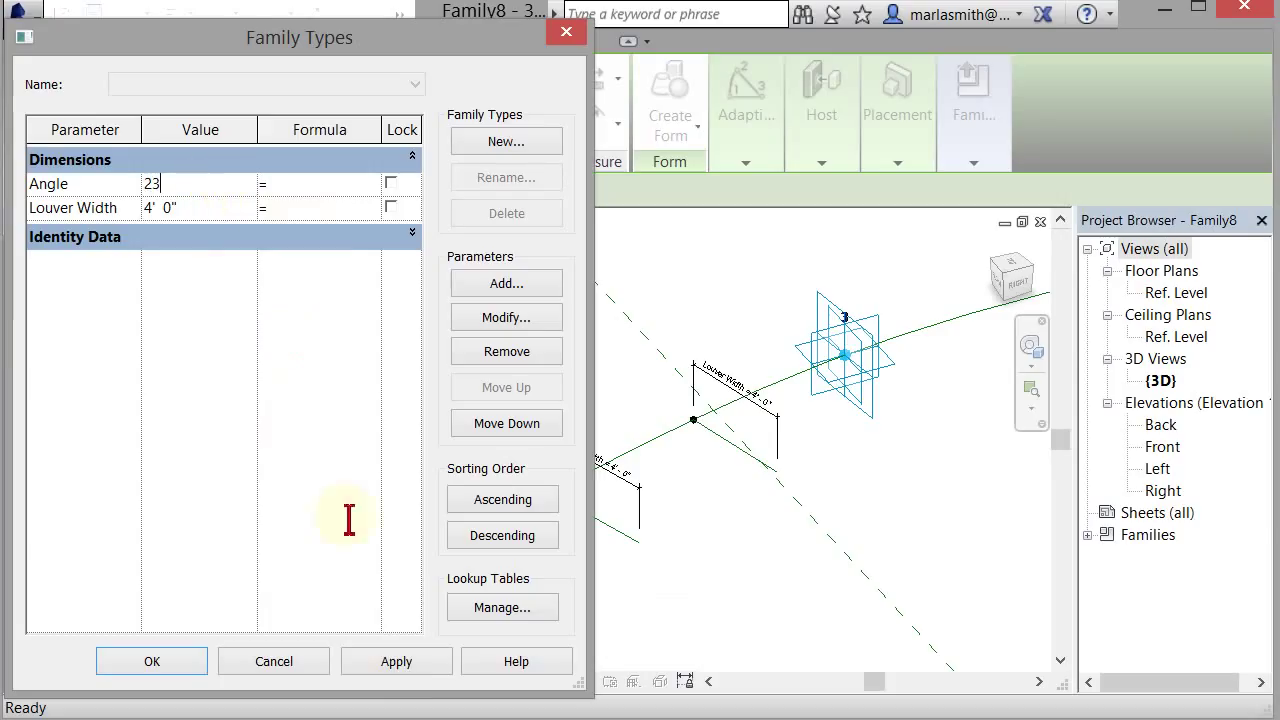
left_click(414, 668)
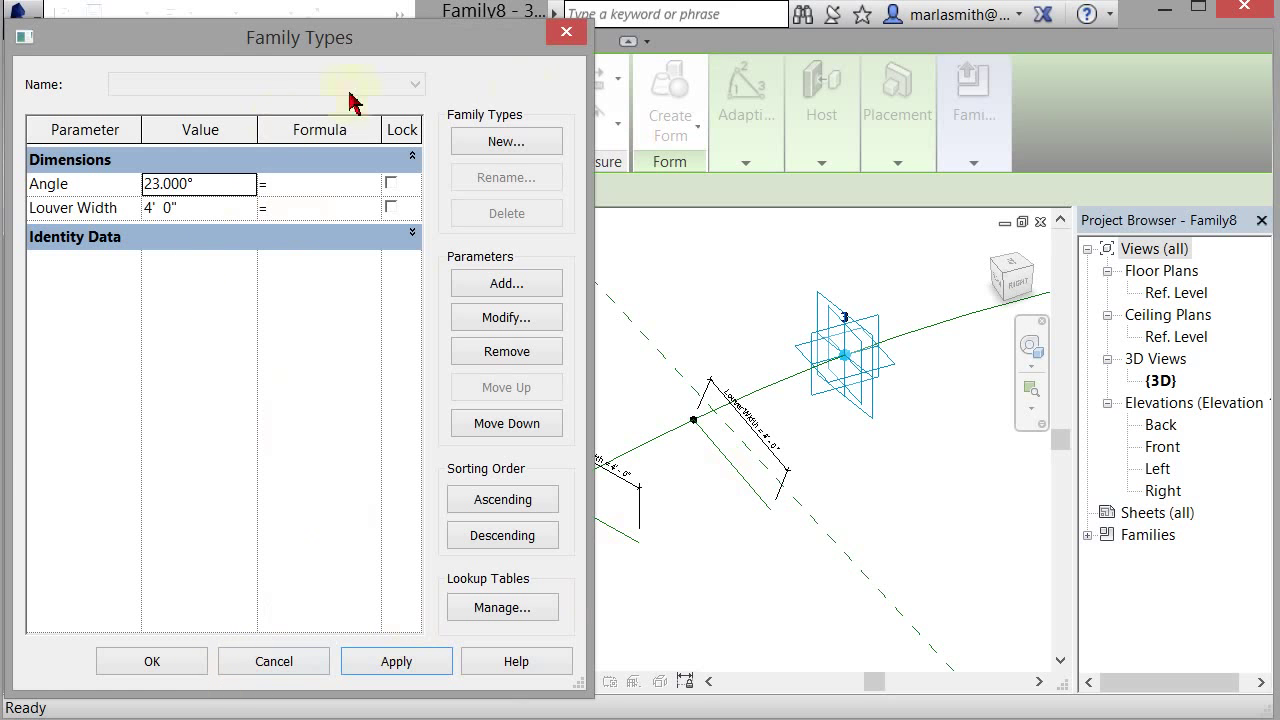
left_click(565, 32)
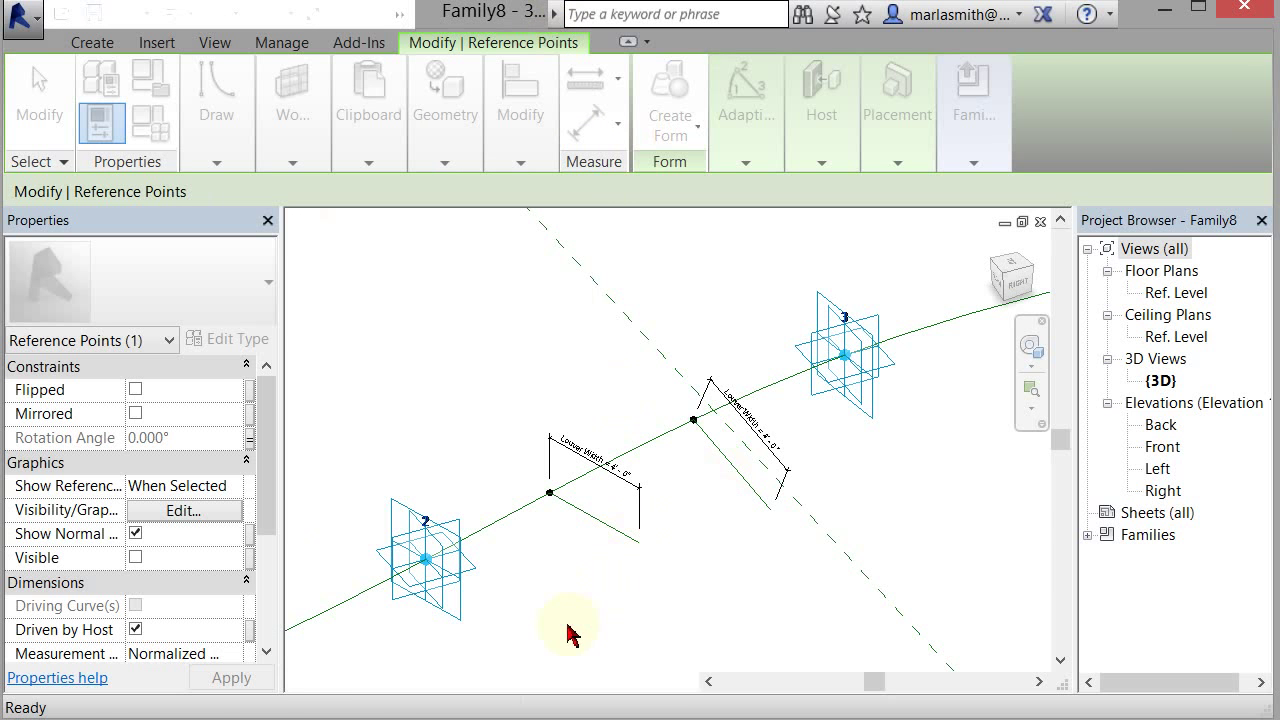
left_click_drag(509, 453, 579, 537)
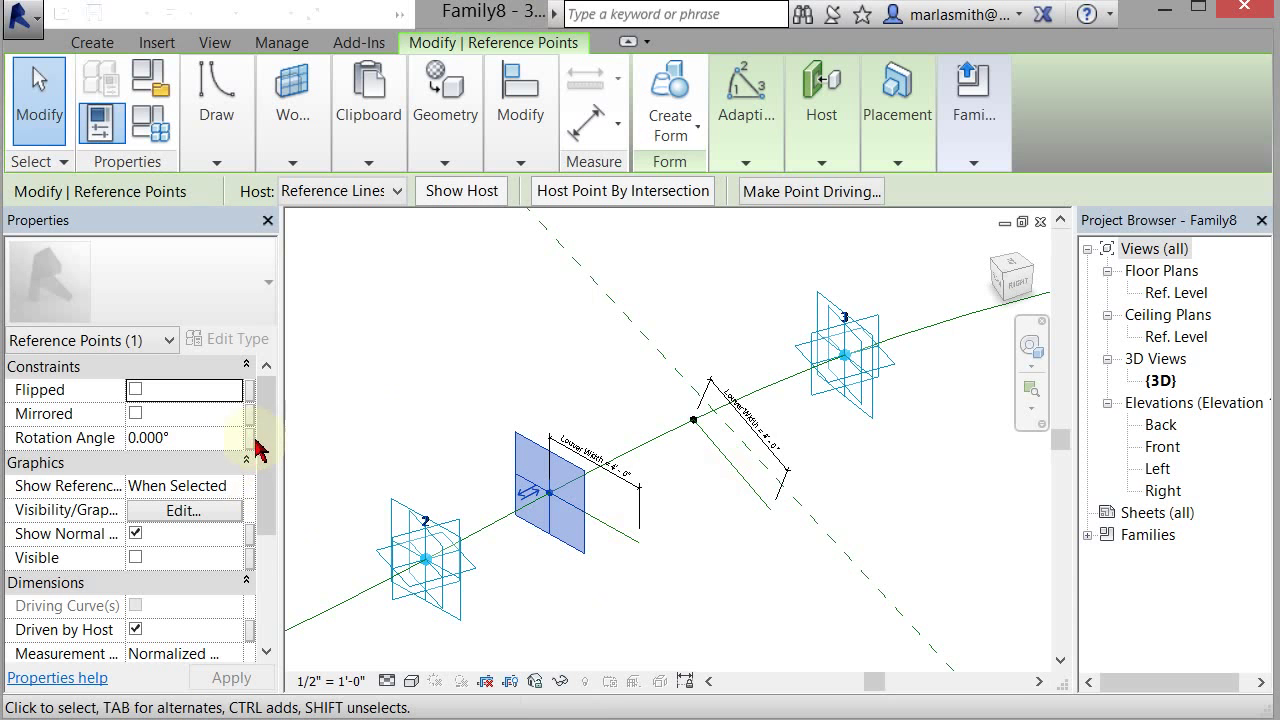
- Associate the left hosting point's Rotation Angle with the existing Angle parameter
left_click(250, 440)
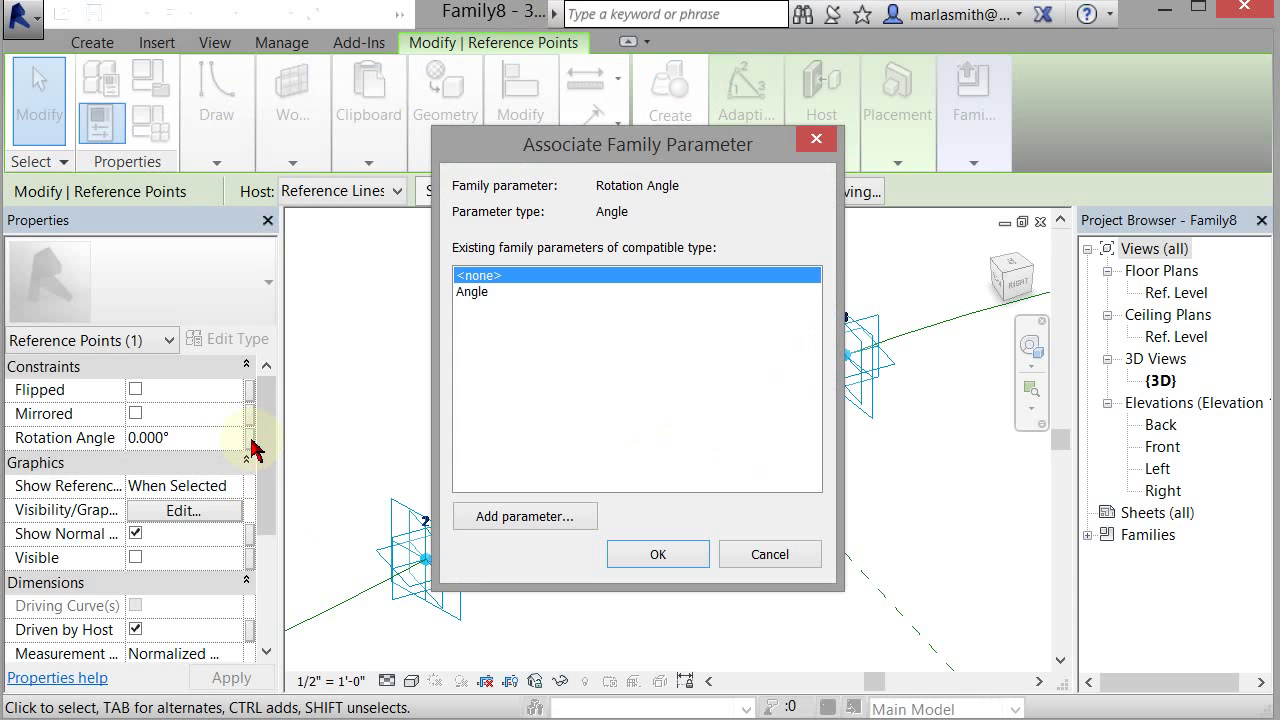
left_click(470, 292)
left_click(657, 556)
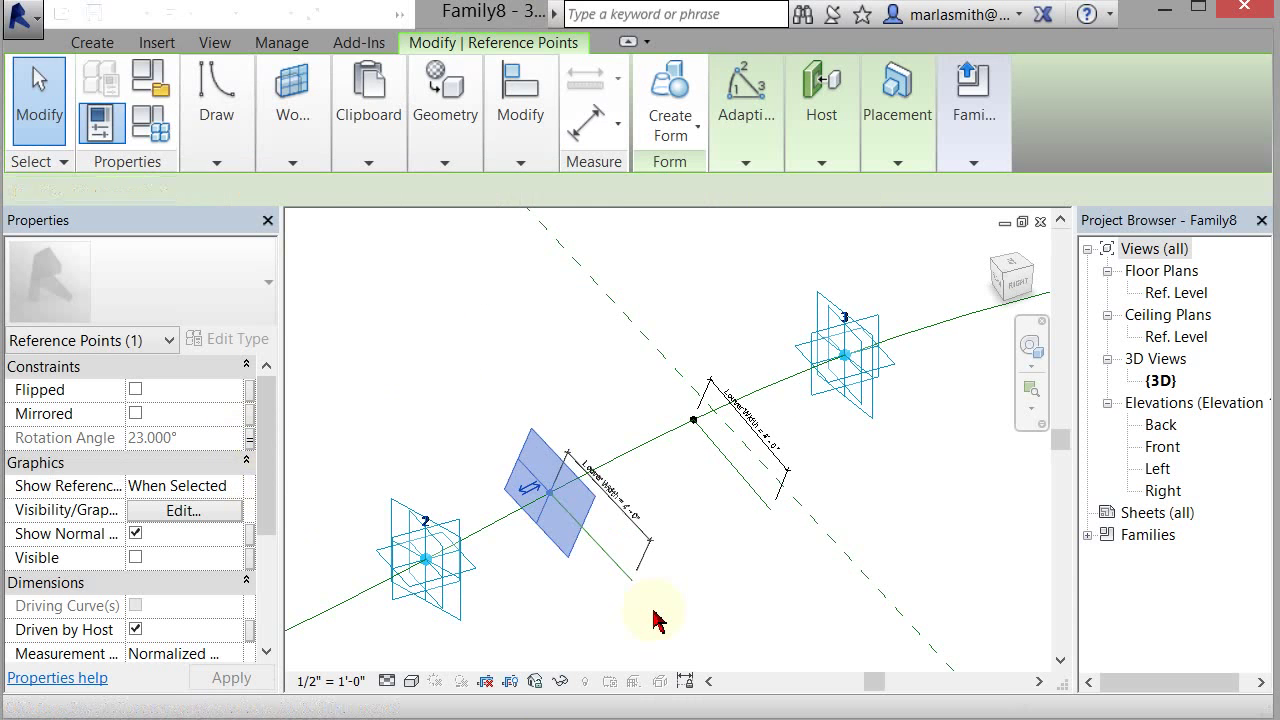
left_click(620, 390)
scroll(621, 386, "down", 2)
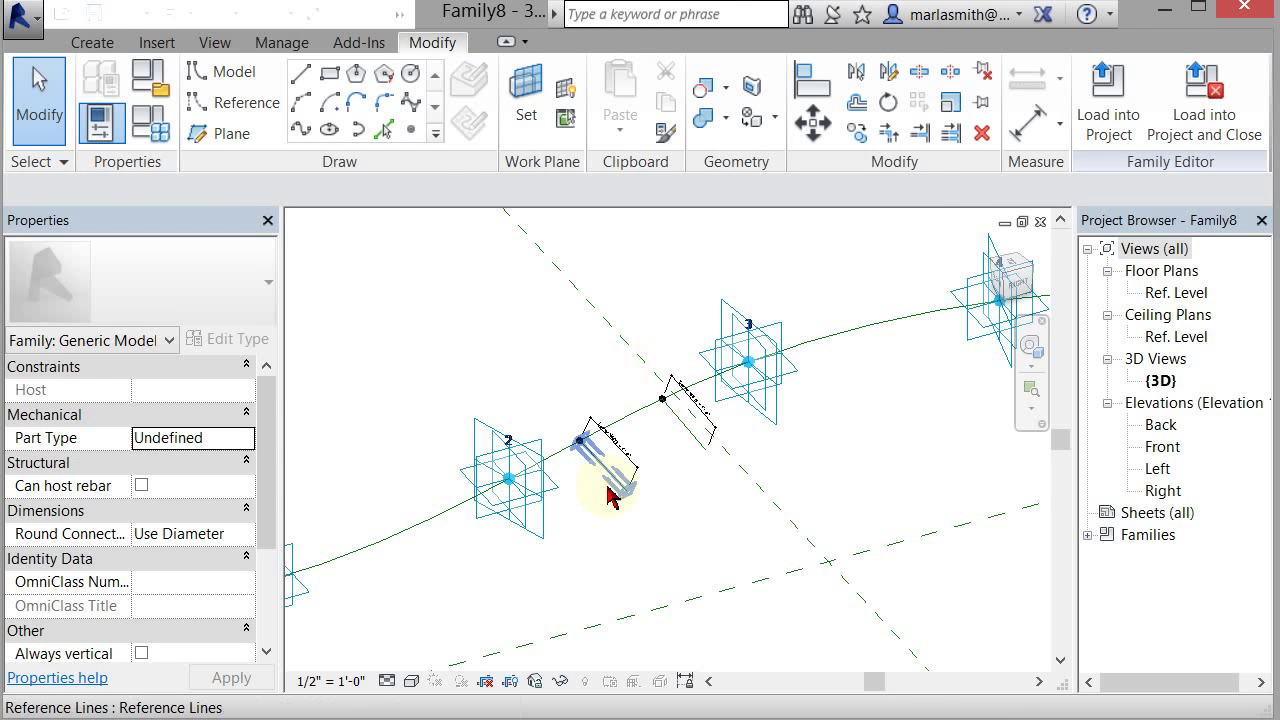
- Create a surface form from the two louver lines and the curved reference line
left_click(636, 479)
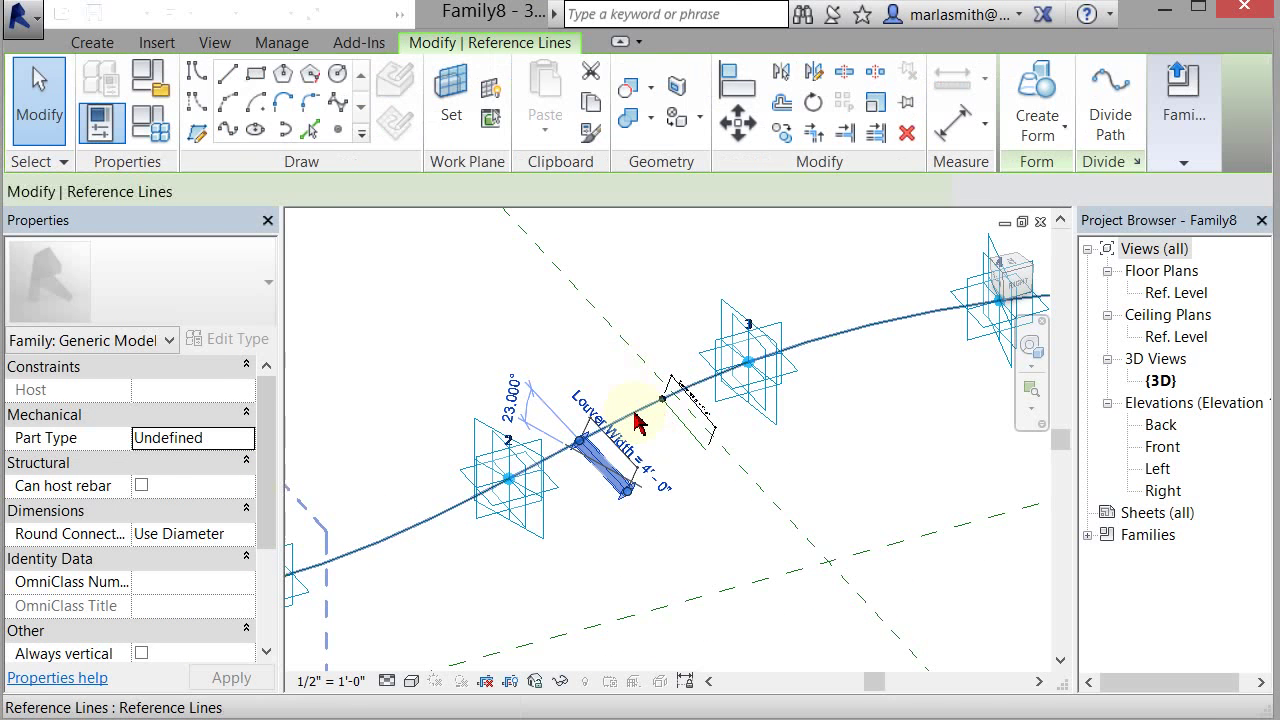
left_click(688, 435, "ctrl")
left_click(306, 590, "ctrl")
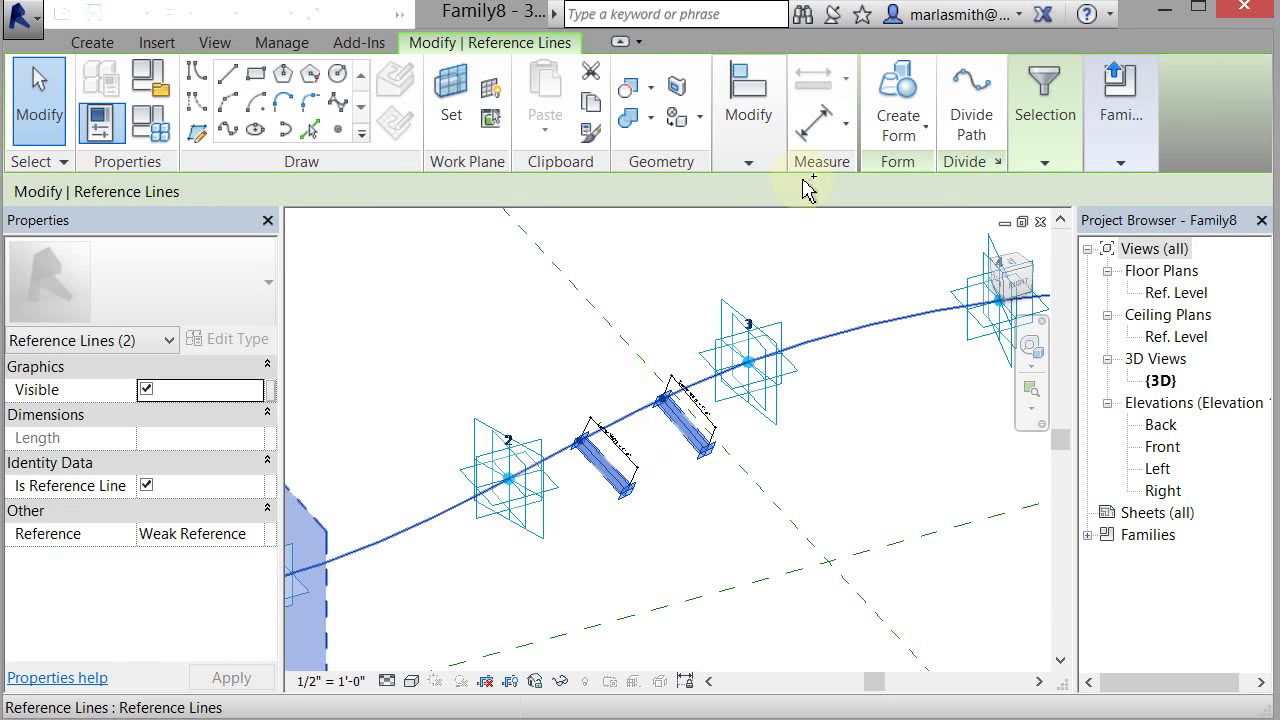
left_click(905, 82)
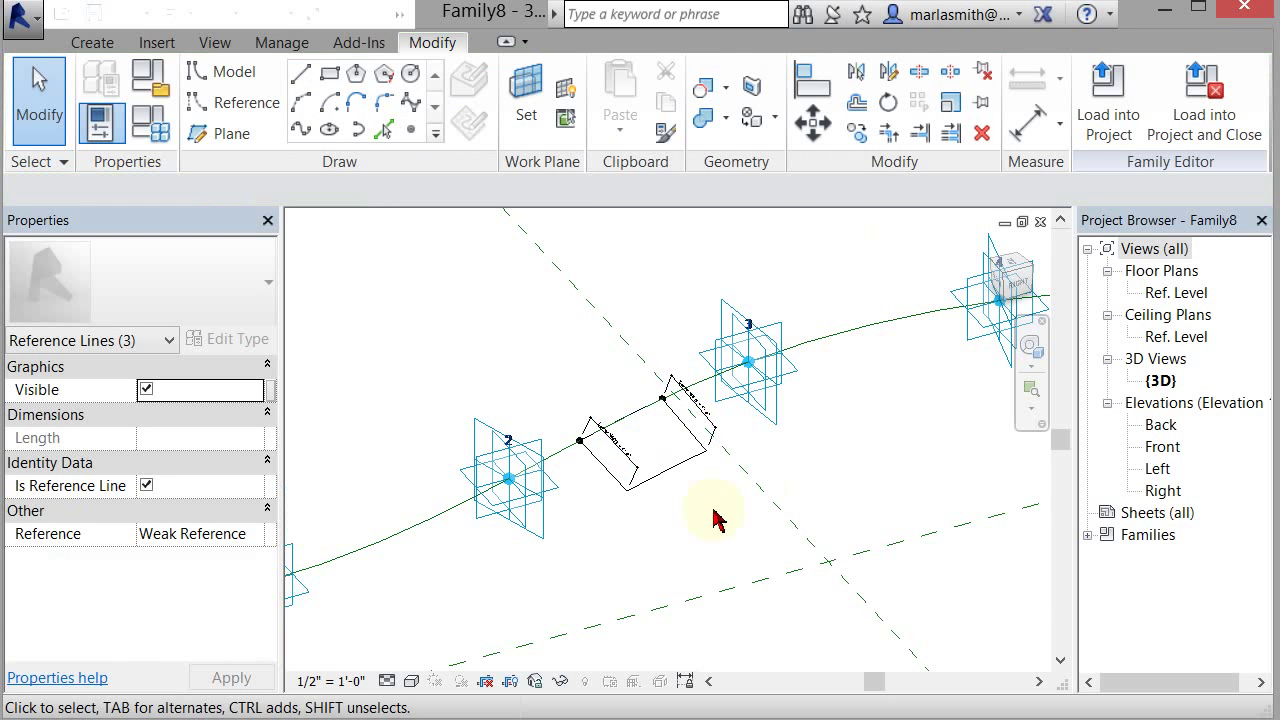
- Switch the view's visual style to Shaded
left_click(411, 681)
left_click(451, 583)
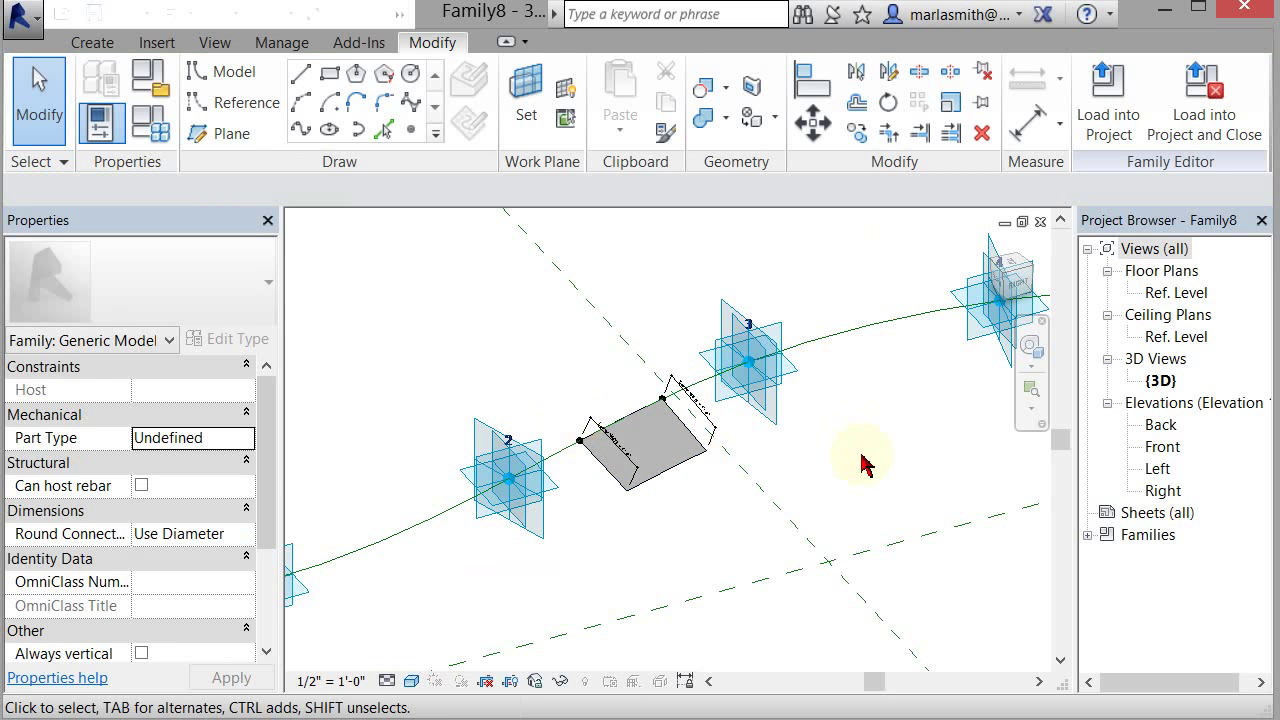
scroll(850, 460, "down", 3)
- Associate the corner point's Normalized Curve Parameter with a new parameter named 'Point Offset'
scroll(665, 430, "up", 3)
scroll(730, 468, "up", 2)
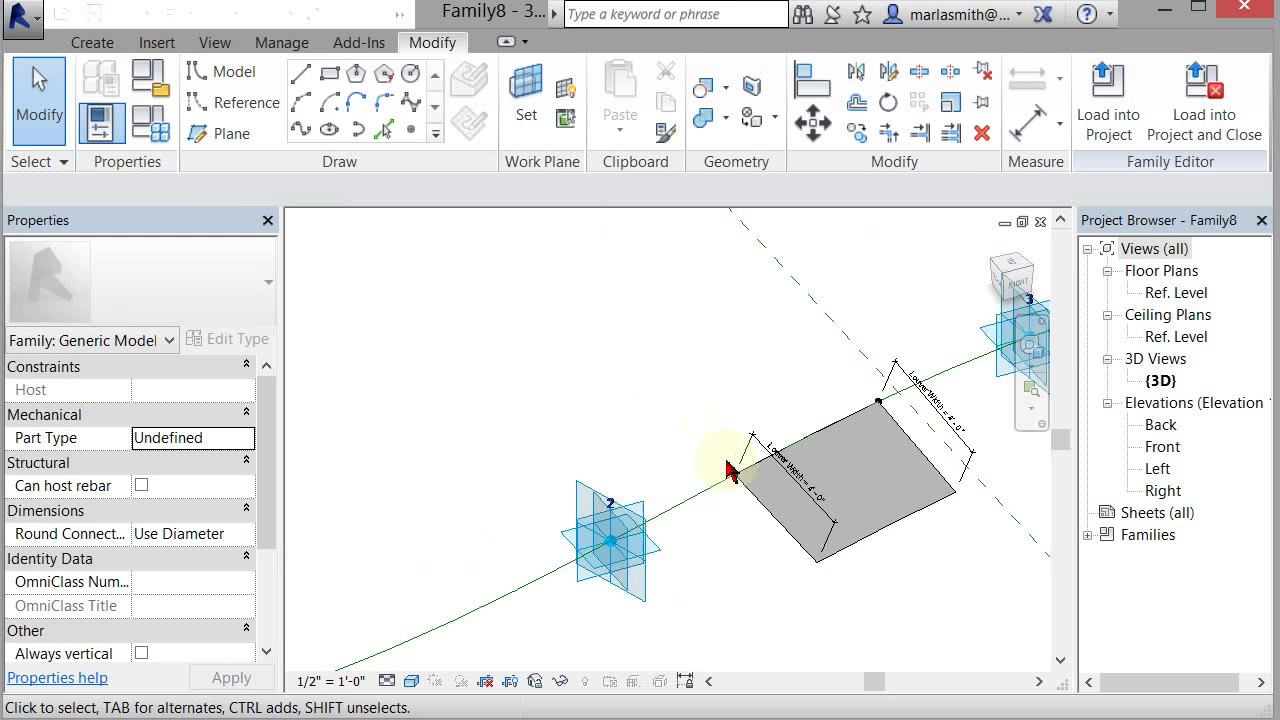
left_click(735, 474)
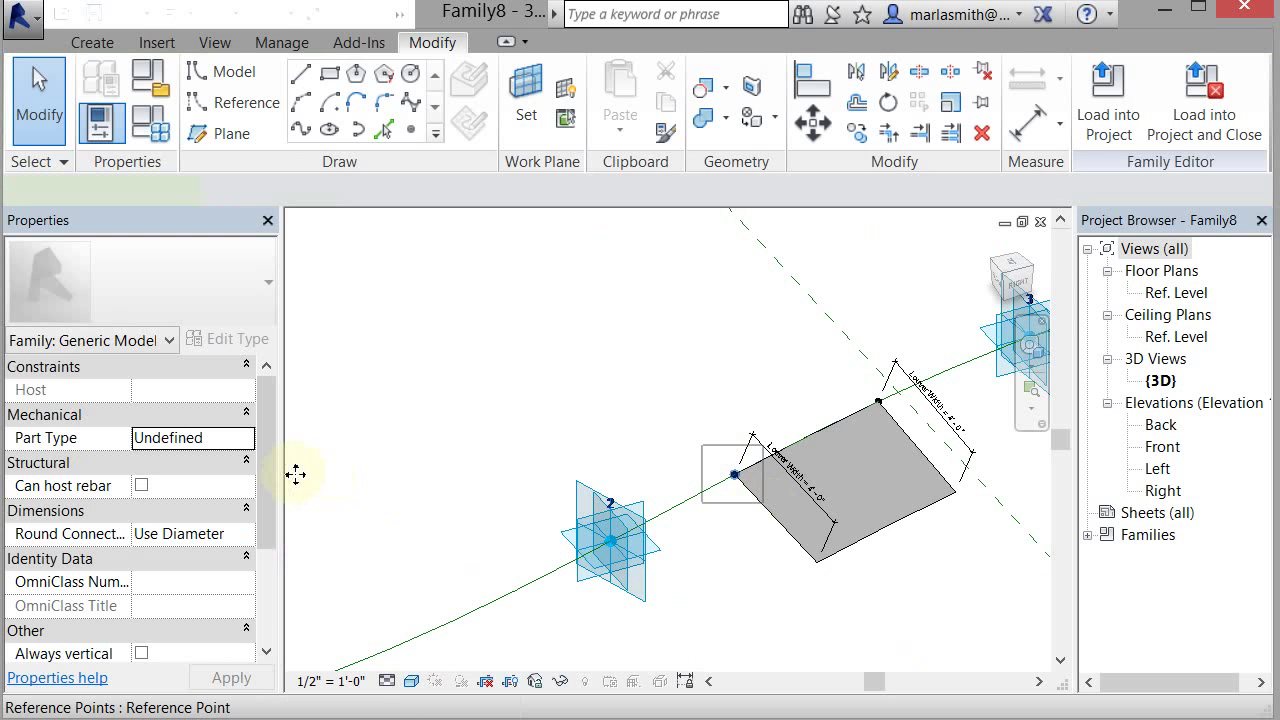
left_click_drag(271, 457, 272, 595)
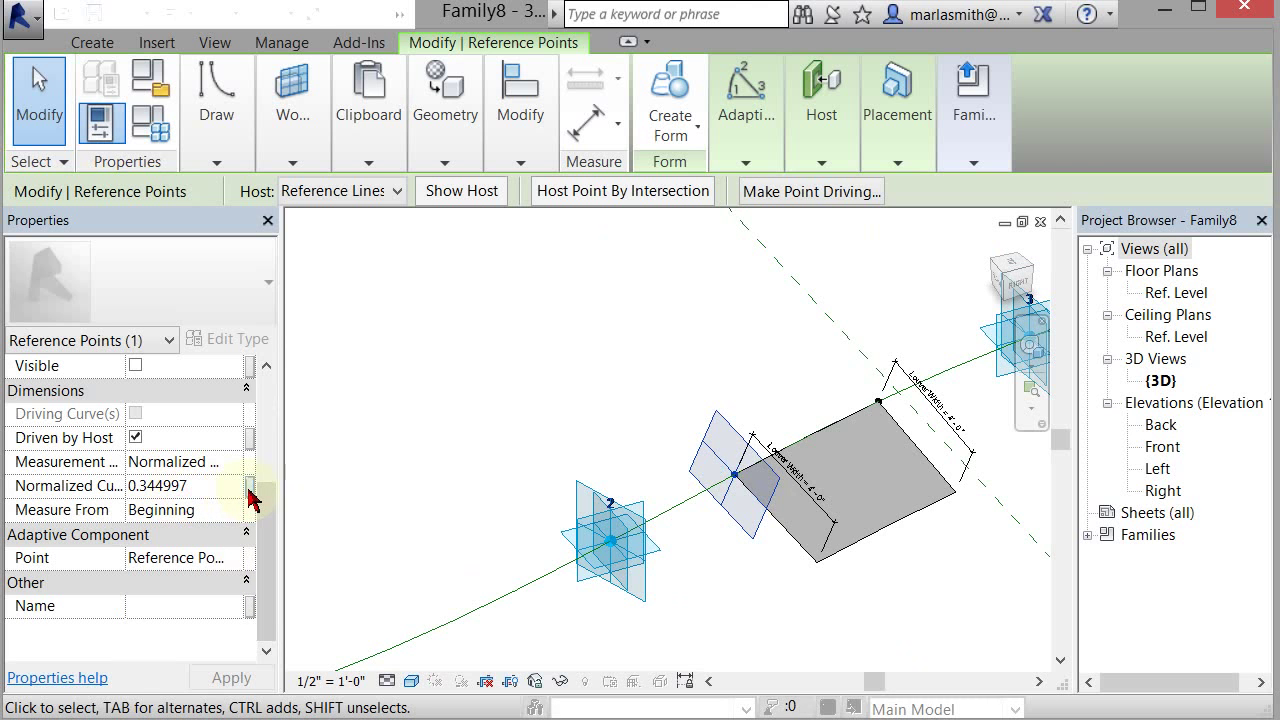
left_click(249, 487)
left_click(526, 517)
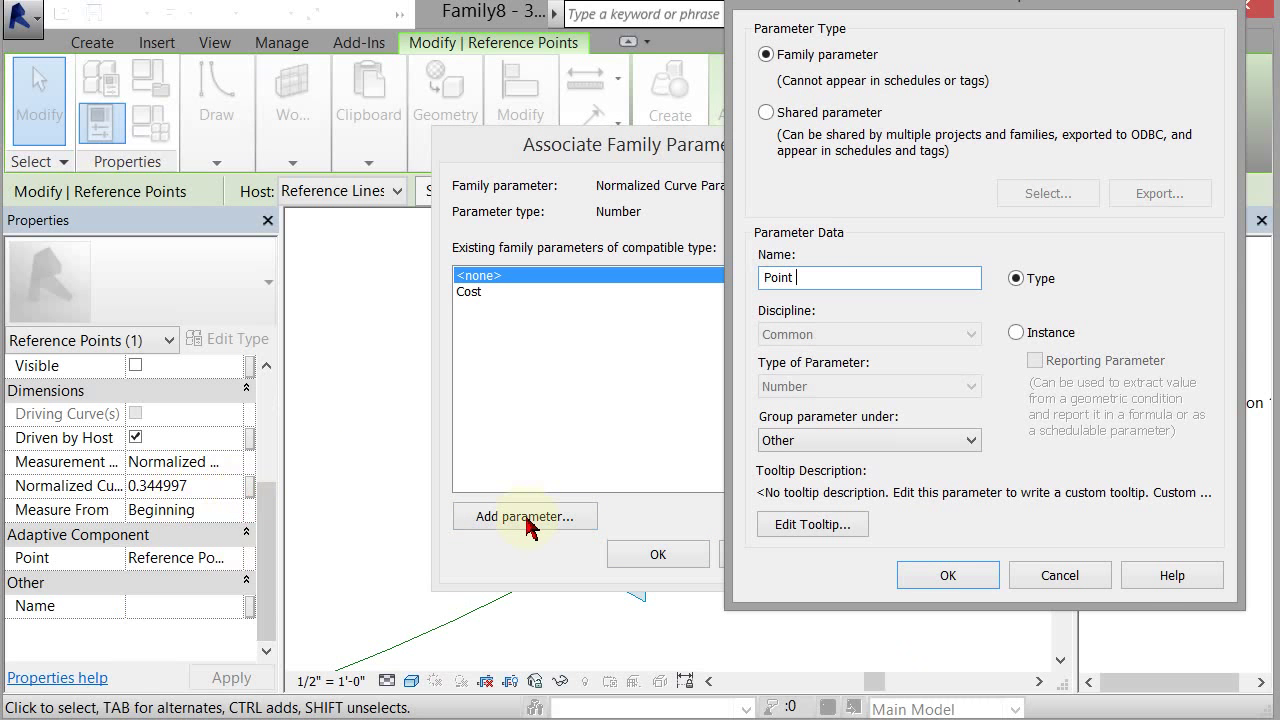
type("Point Offset")
key("Return")
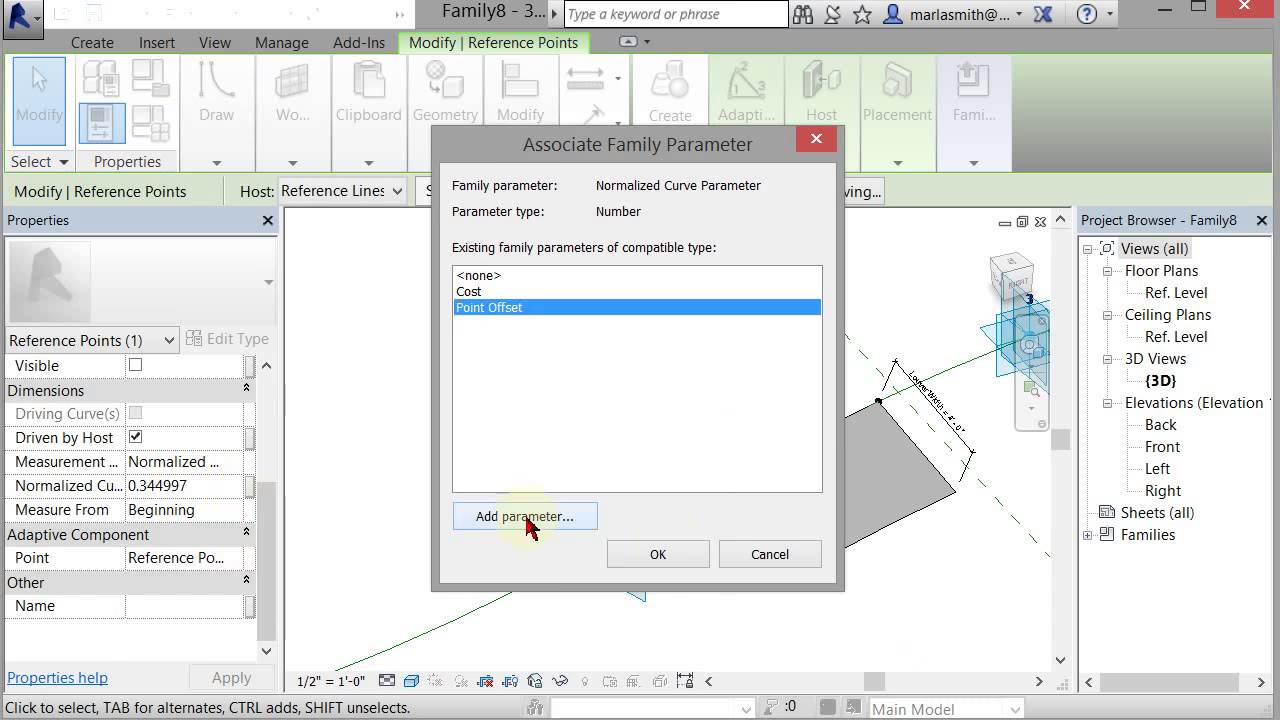
left_click(686, 552)
scroll(388, 430, "down", 3)
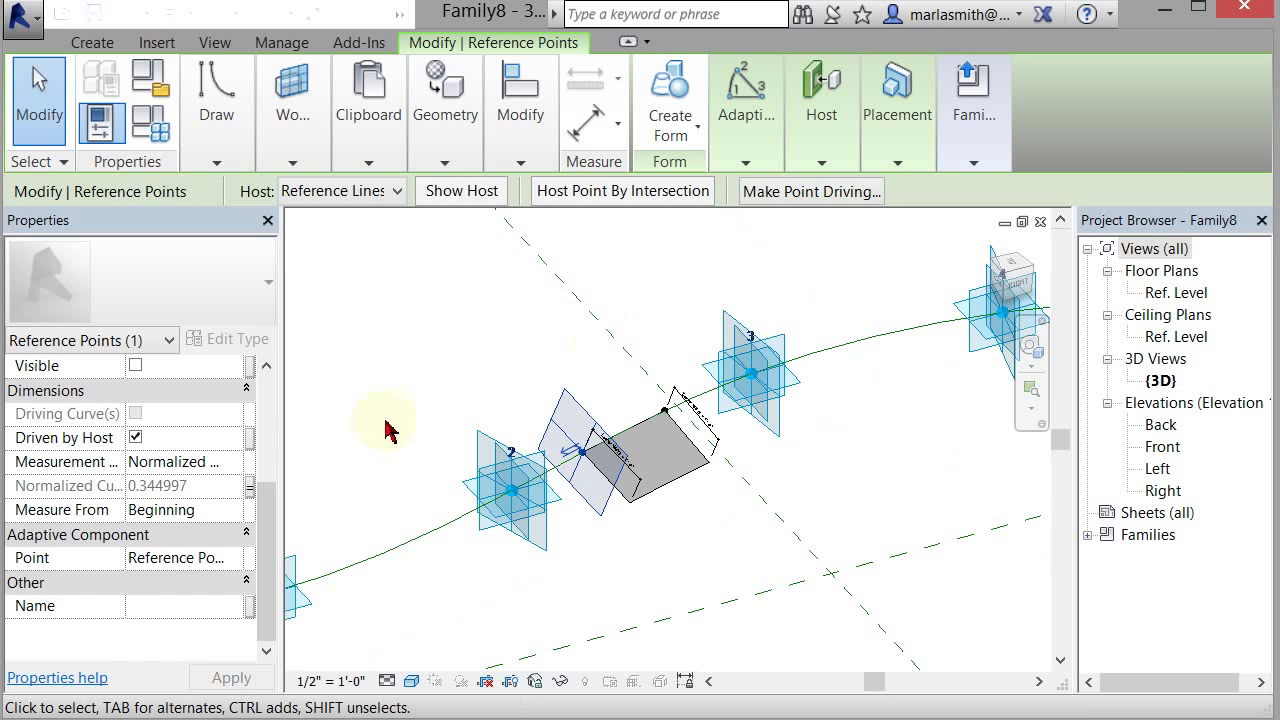
- Select the other corner reference point and set its Measure From to End
left_click(676, 327)
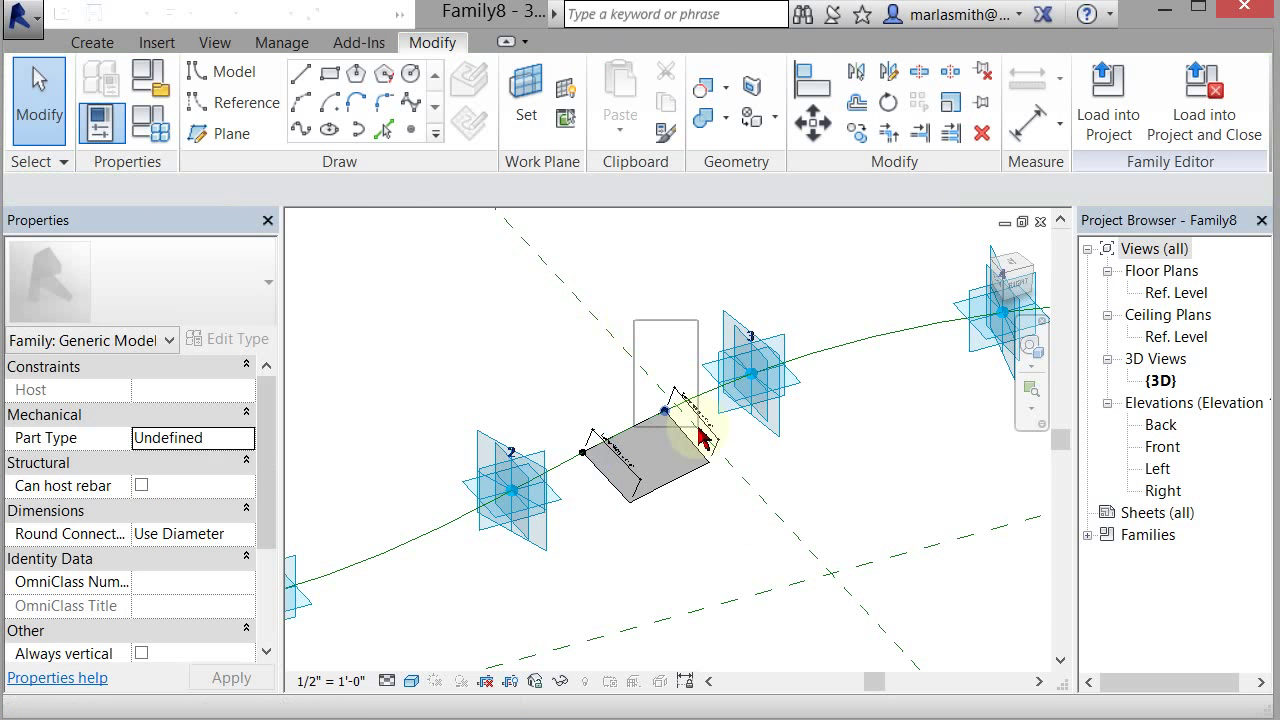
key("ctrl+Left")
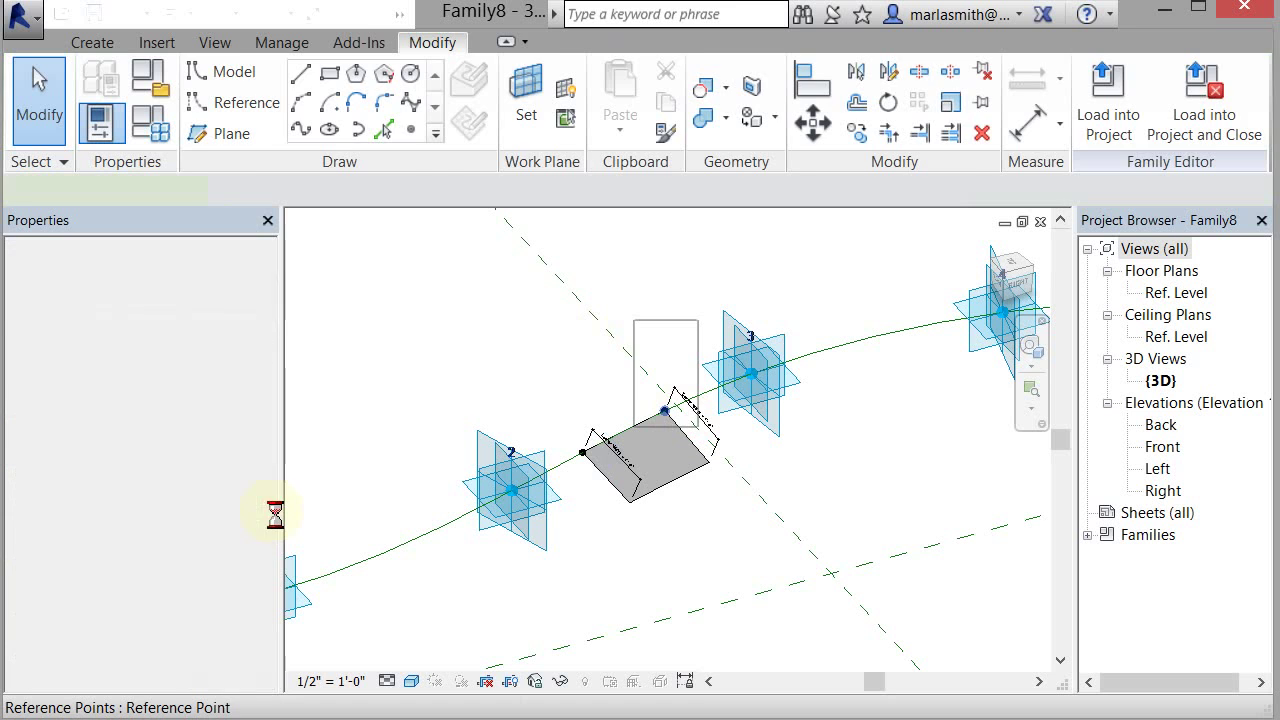
scroll(281, 578, "down", 3)
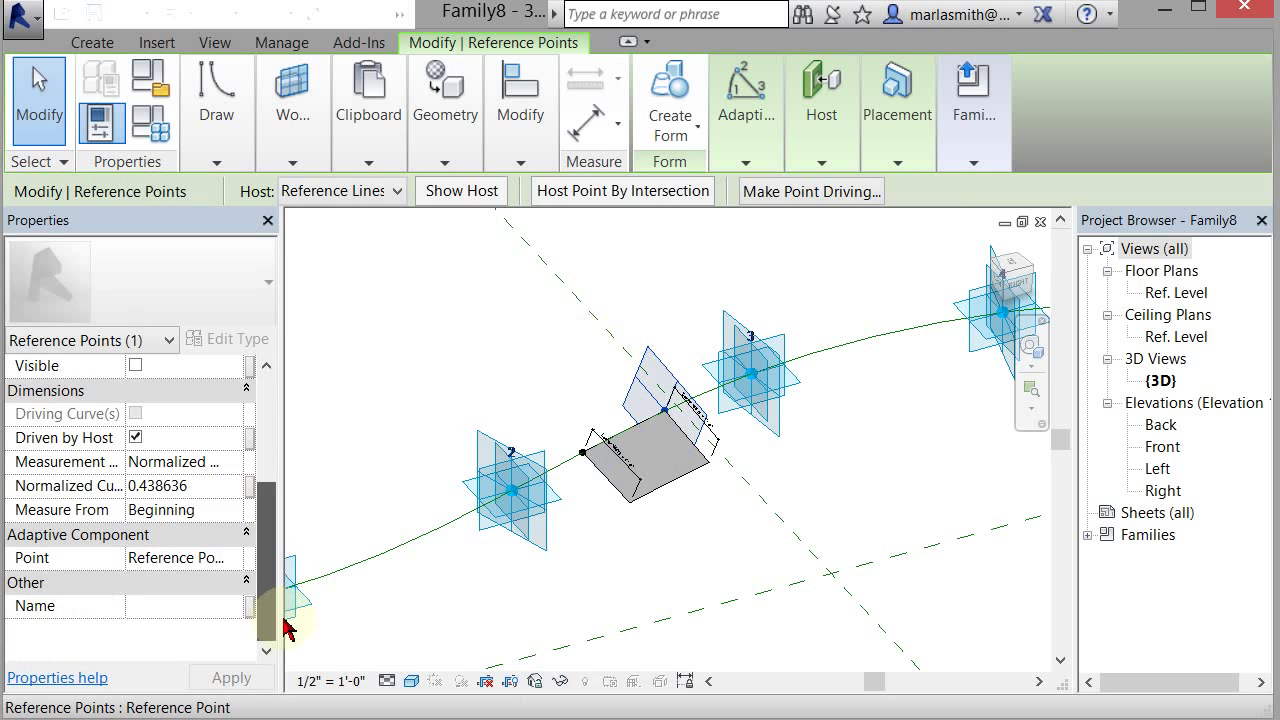
left_click(236, 511)
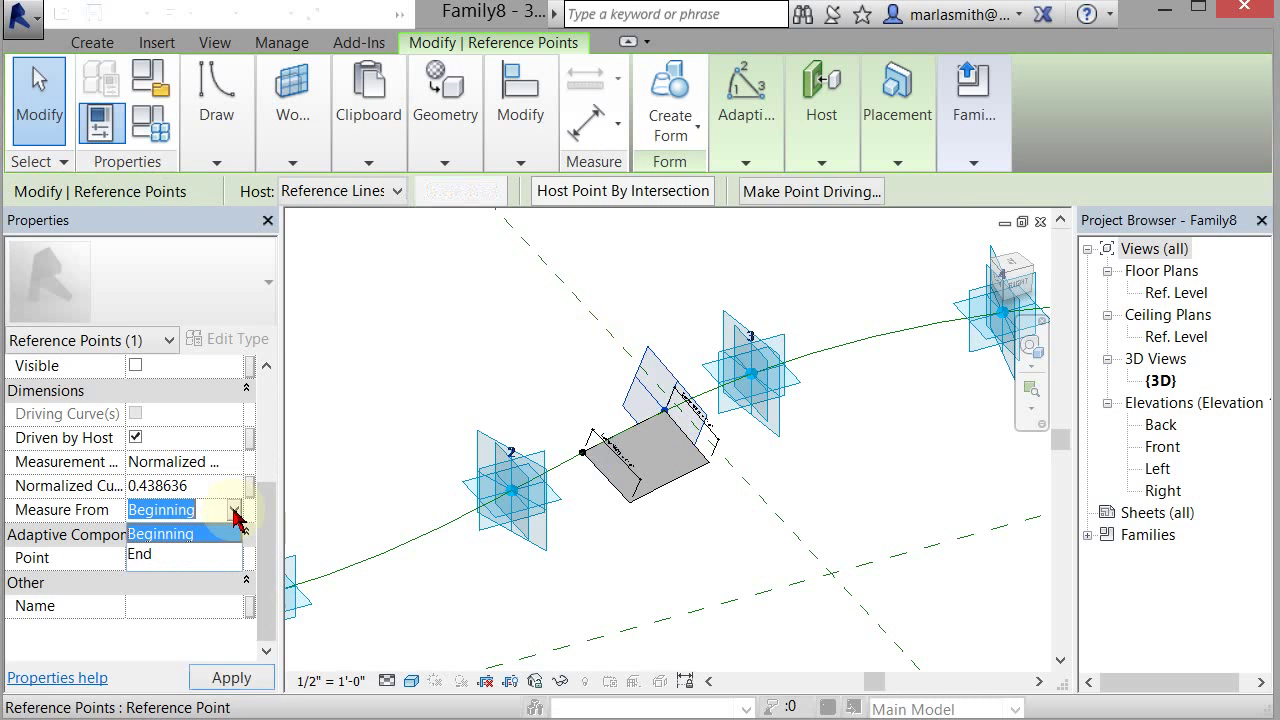
left_click(186, 555)
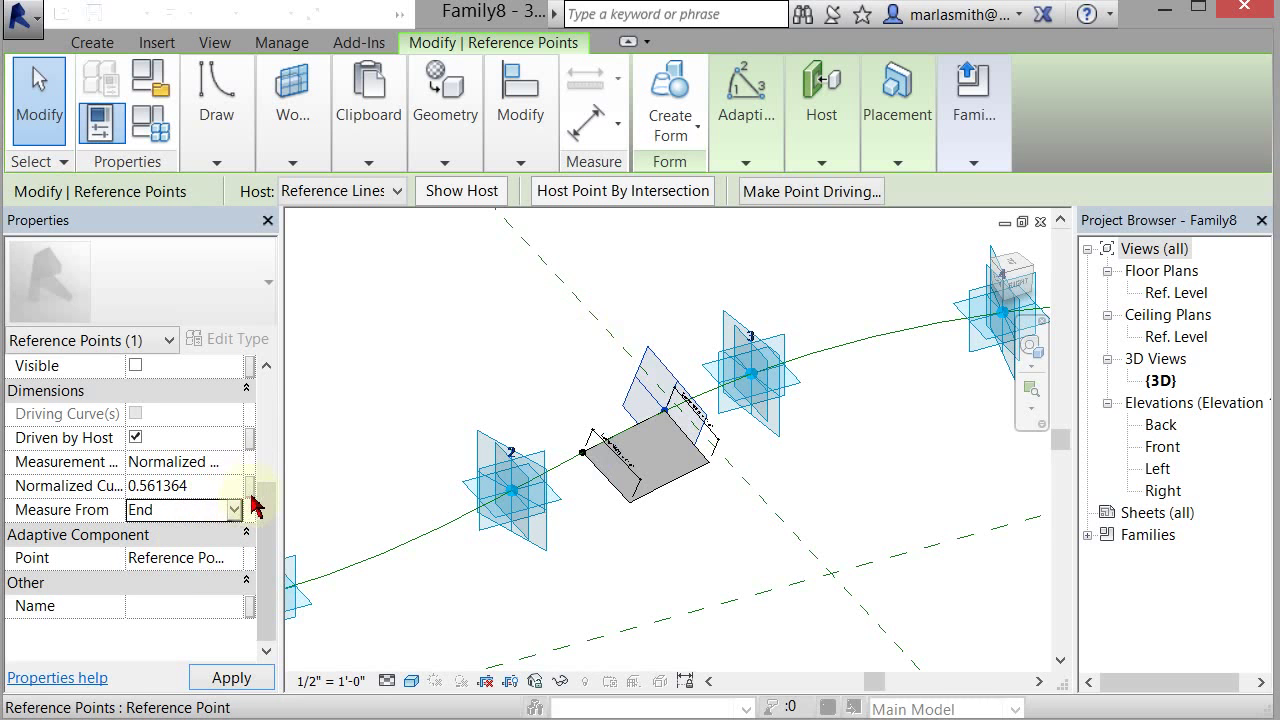
- Tie that point's Normalized Curve Parameter to the Point Offset parameter
left_click(249, 487)
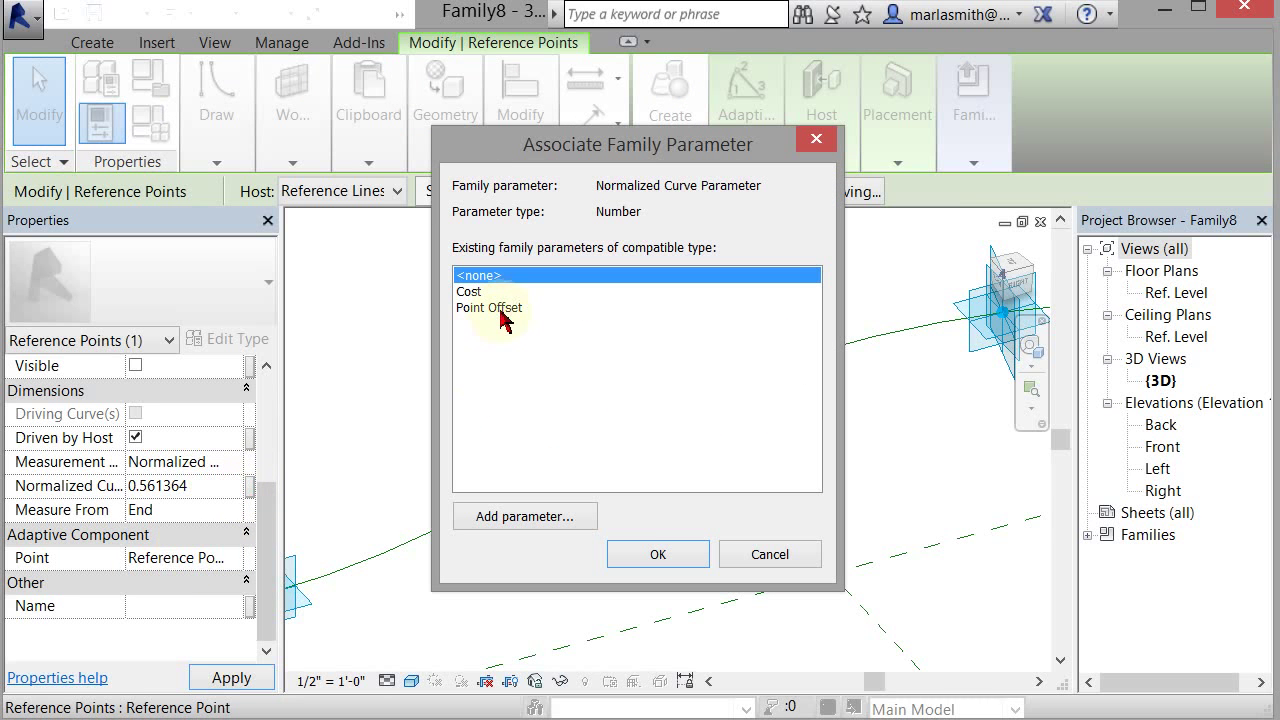
left_click(500, 308)
left_click(658, 555)
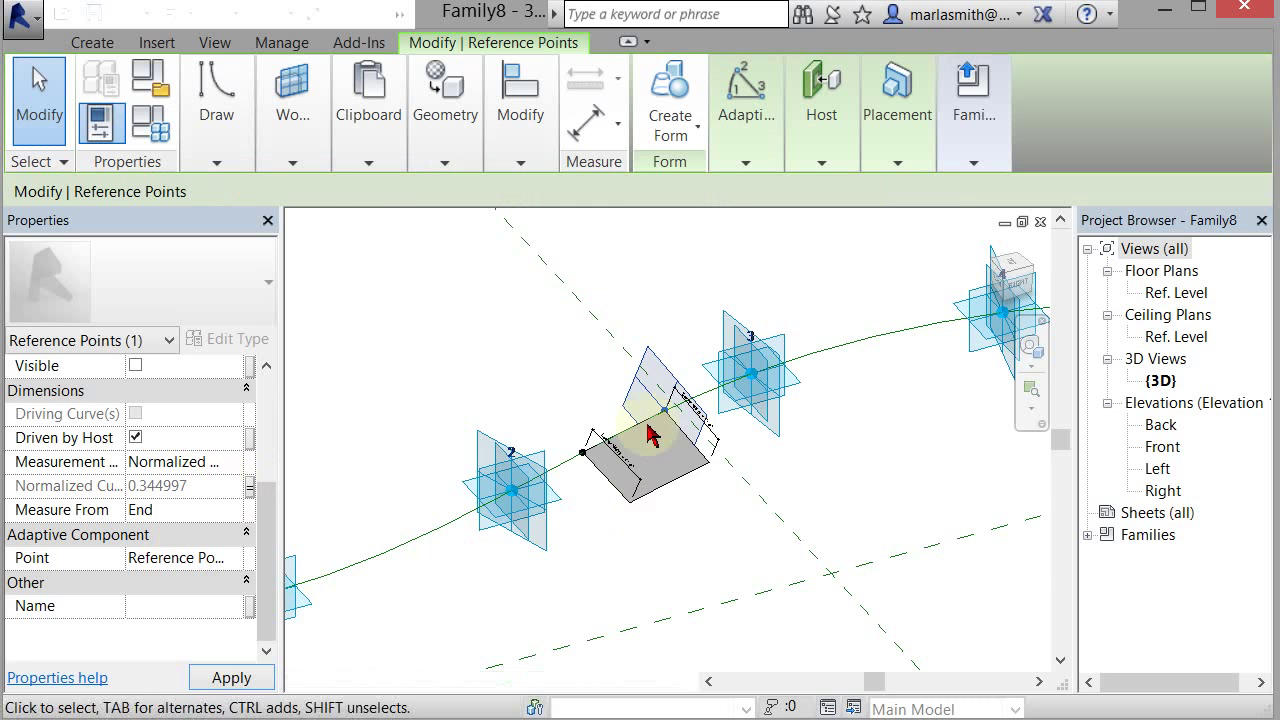
scroll(650, 435, "down", 6)
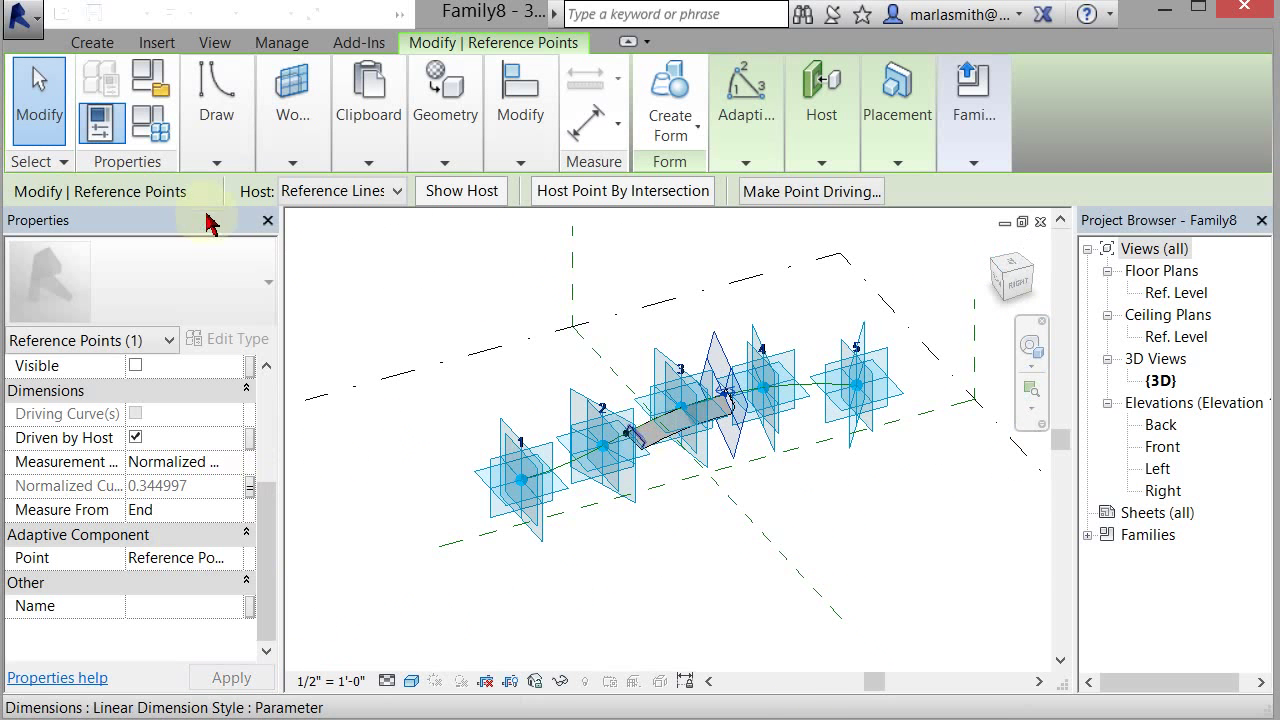
- Enter 0 for Point Offset in Family Types and apply it, then close the dialog
left_click(297, 198)
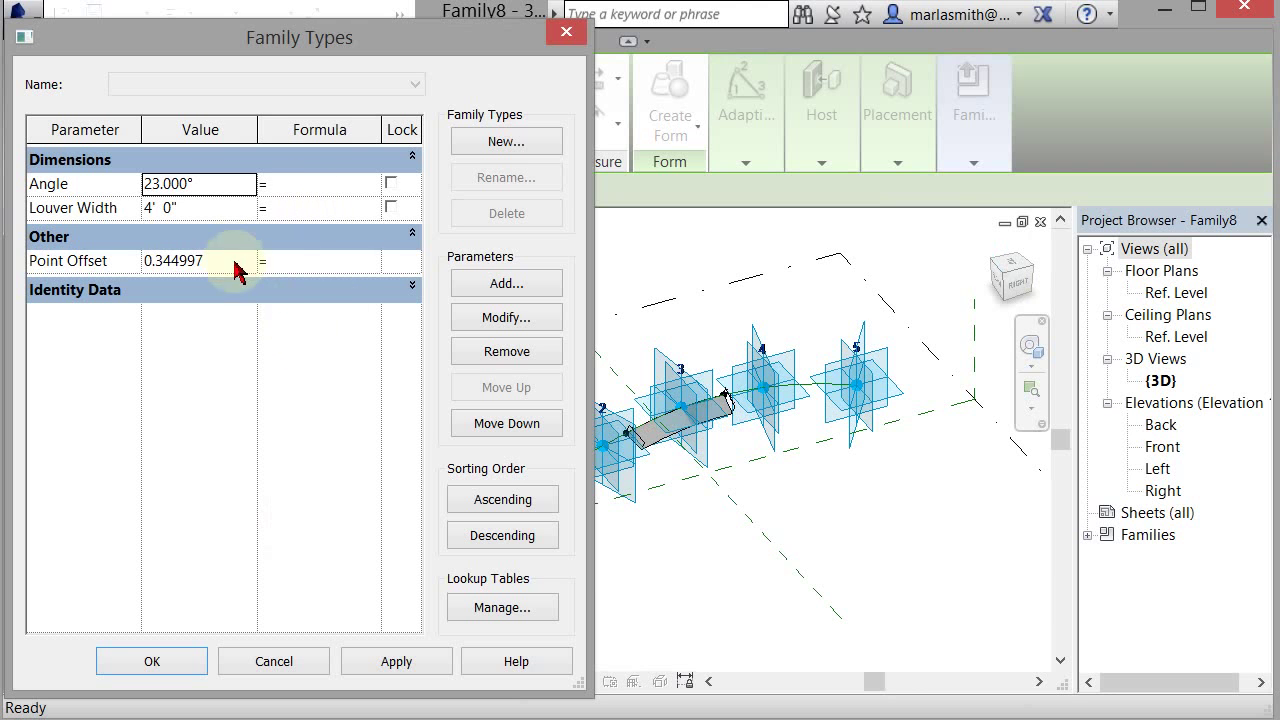
left_click(236, 236)
left_click(215, 237)
left_click(220, 262)
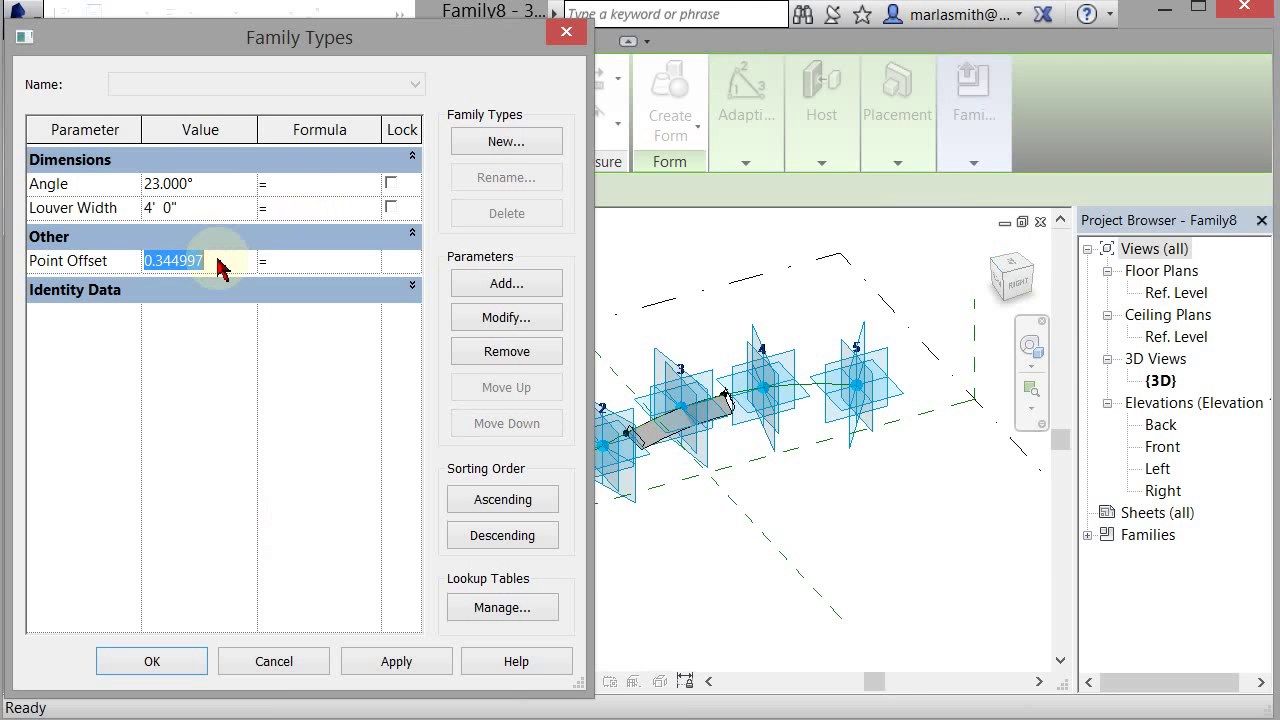
type("0")
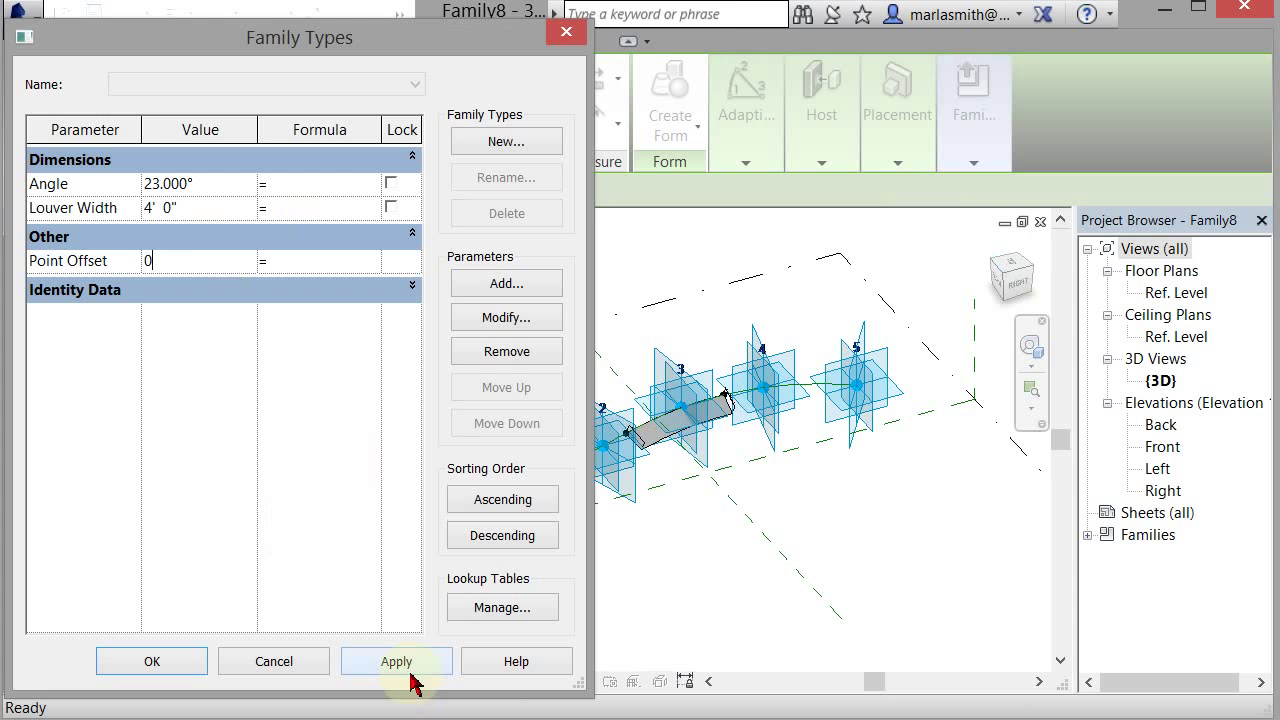
left_click(412, 672)
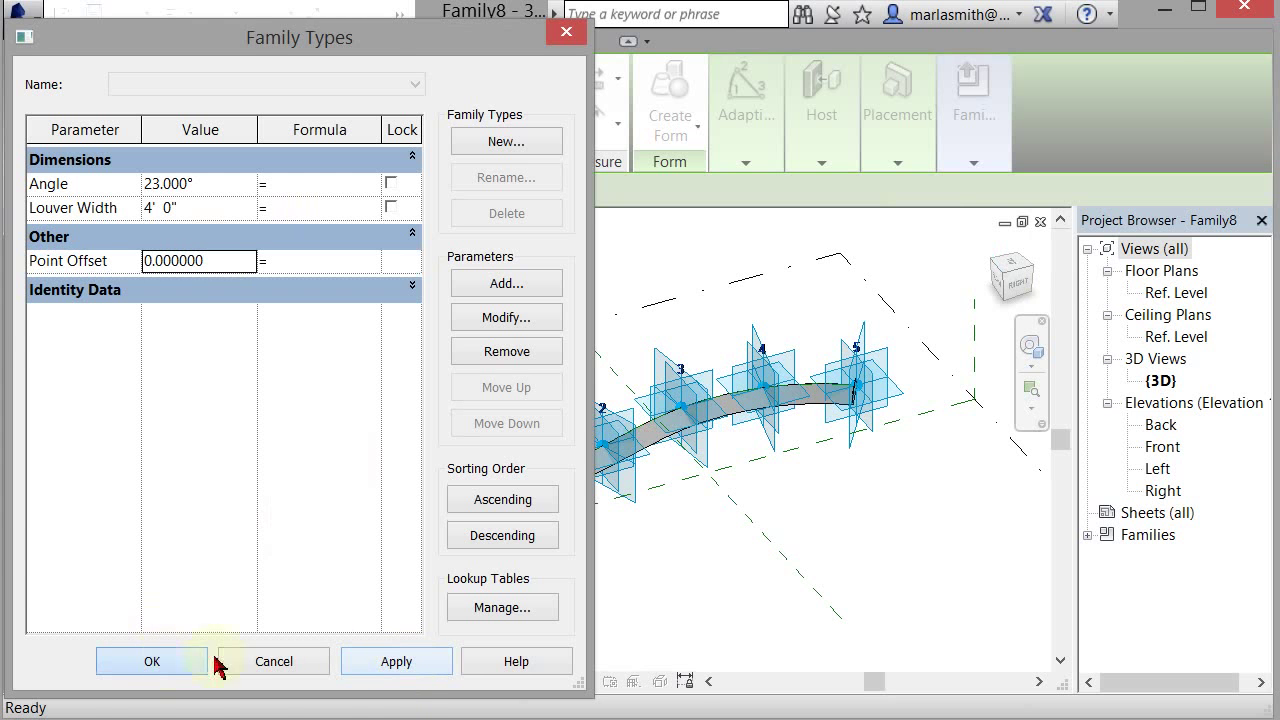
left_click(274, 661)
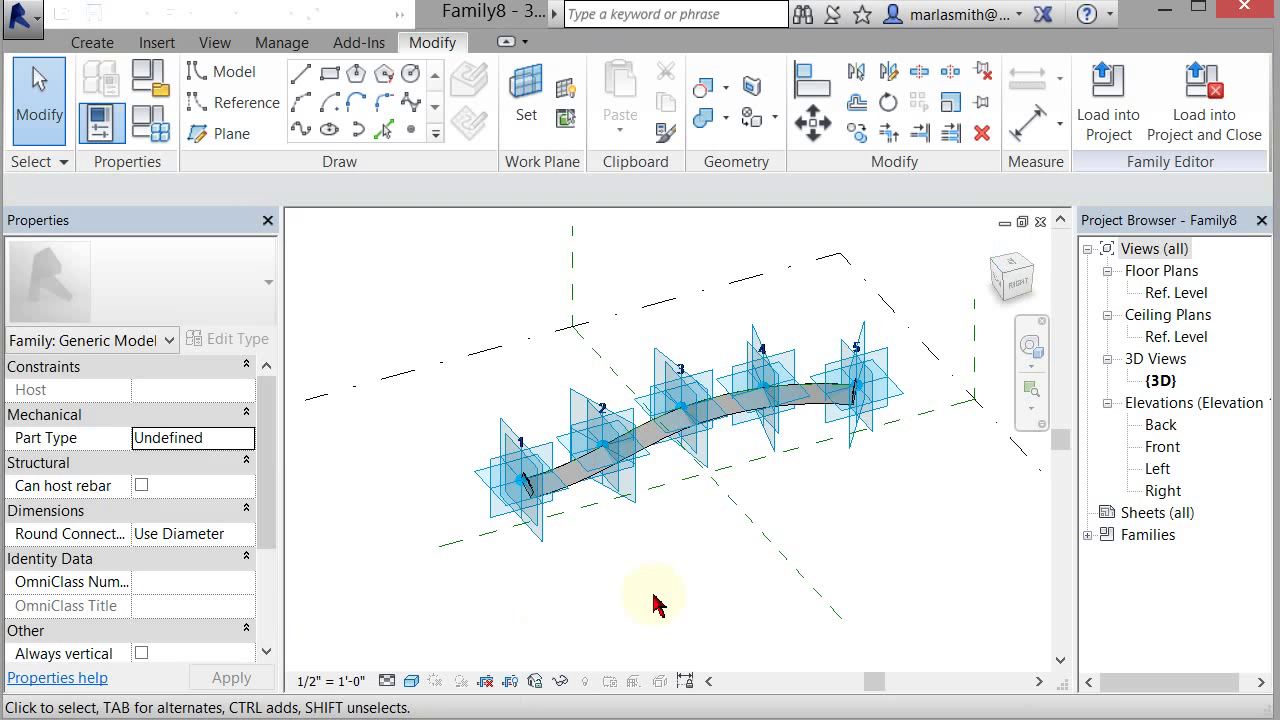
scroll(651, 500, "up", 2)
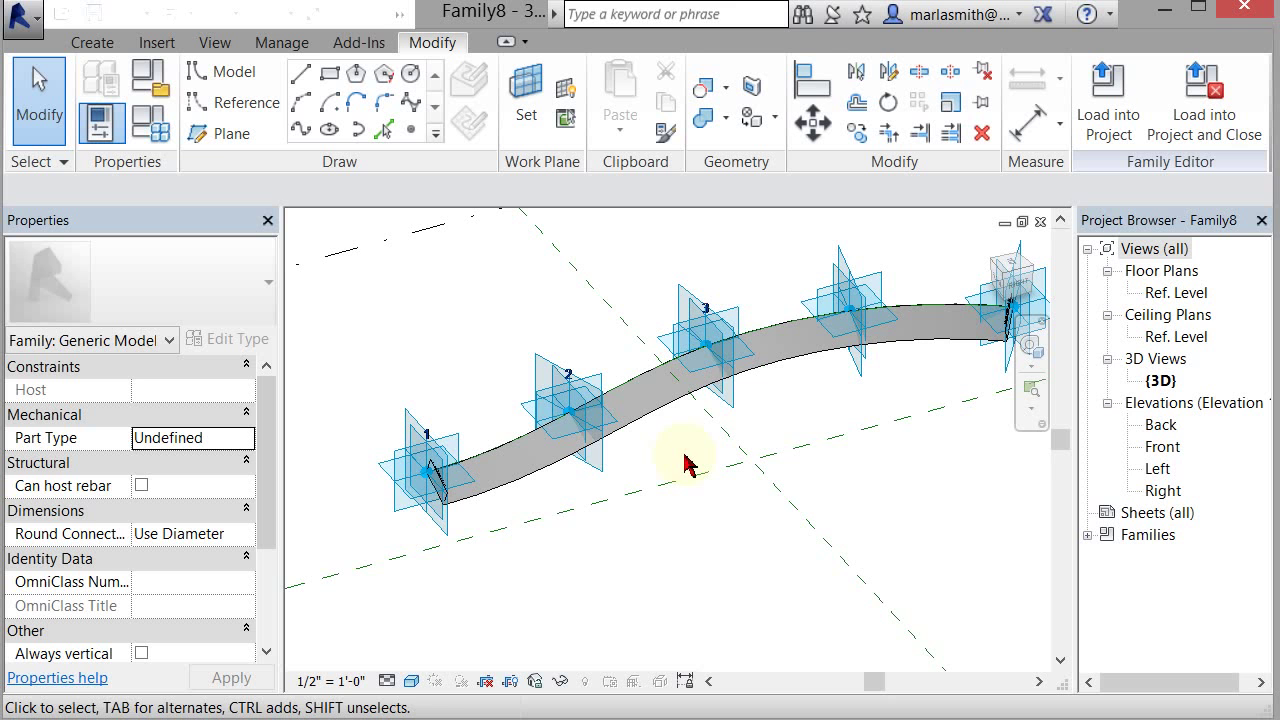
scroll(426, 470, "up", 3)
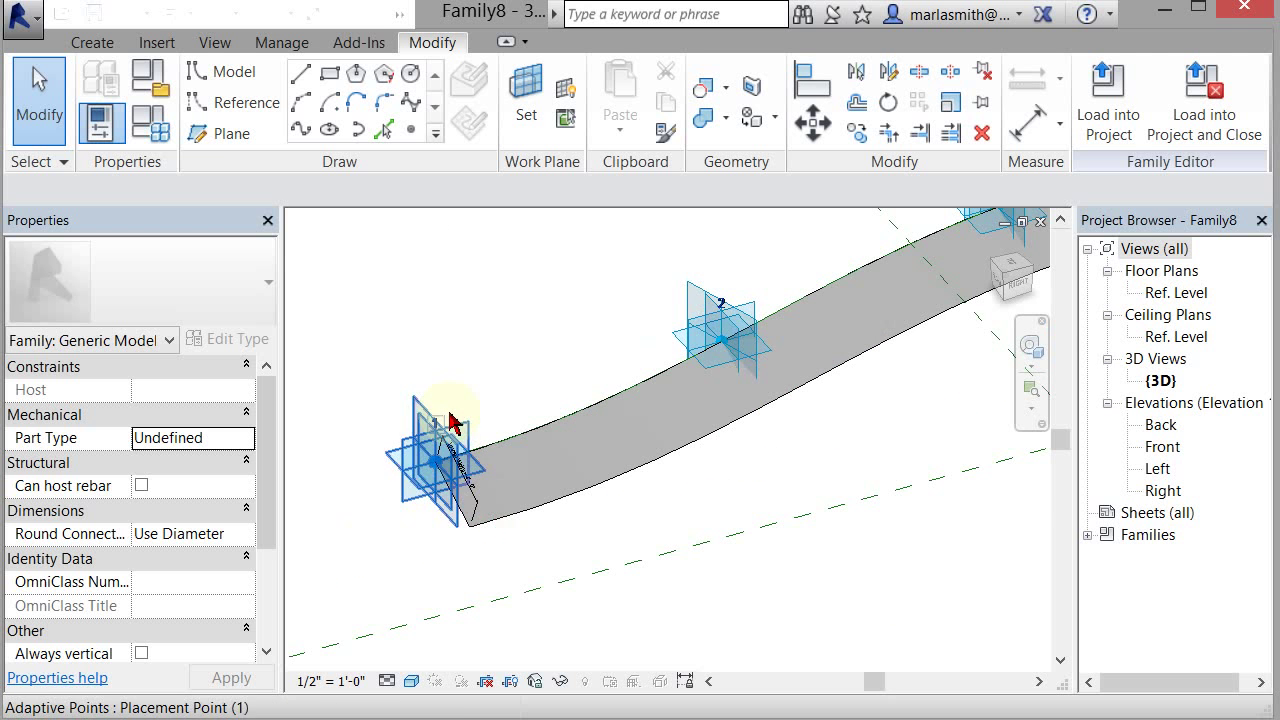
scroll(478, 572, "down", 2)
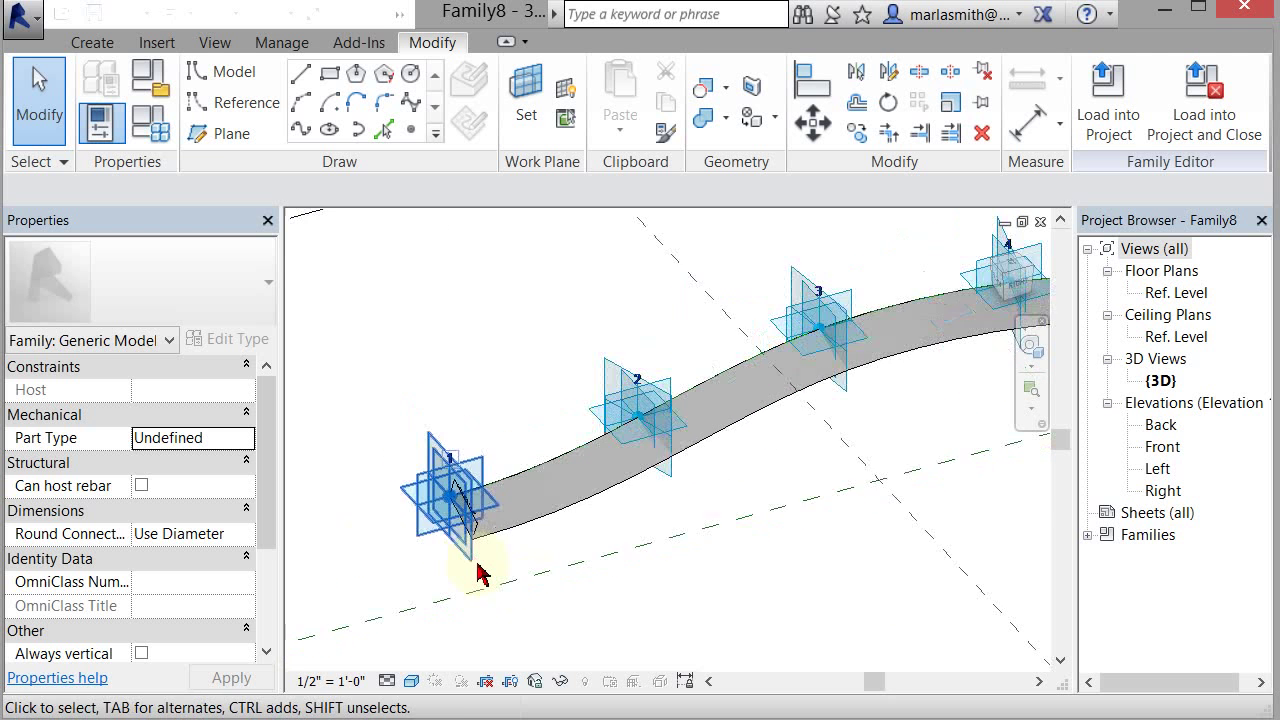
scroll(478, 572, "down", 3)
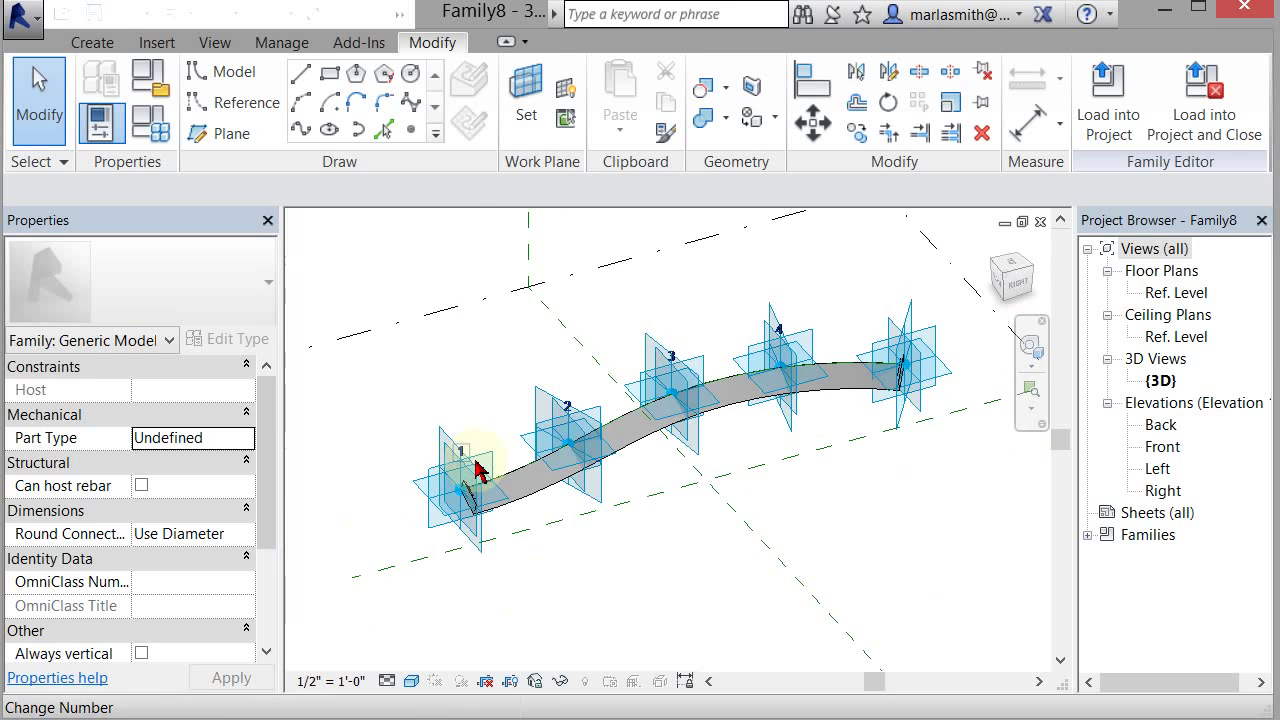